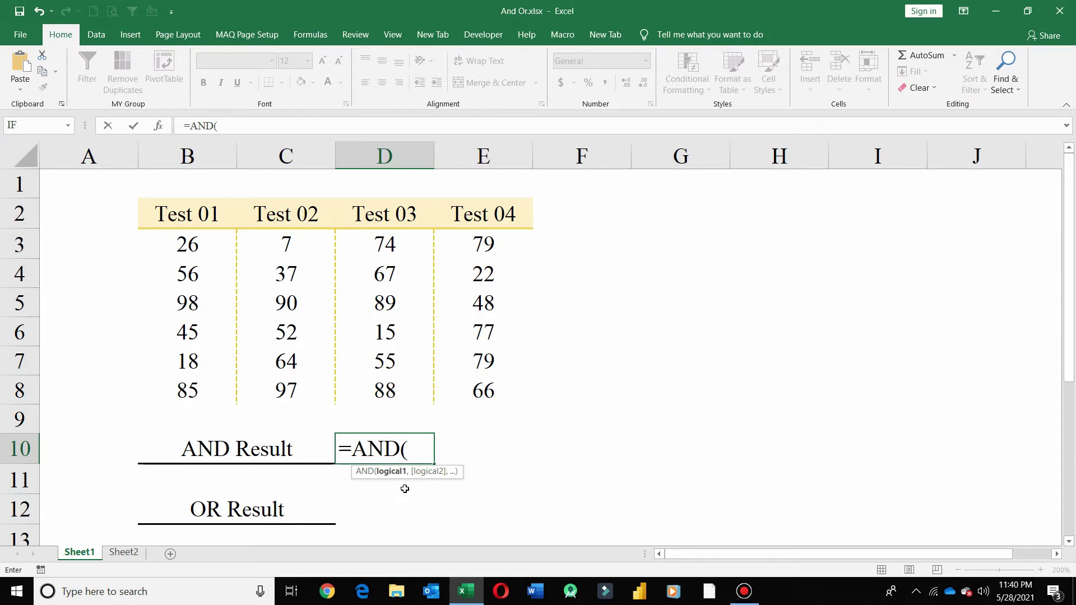
- Complete the AND formula in D10 so it reads =AND(B3<C3,D3<E3)
click(216, 244)
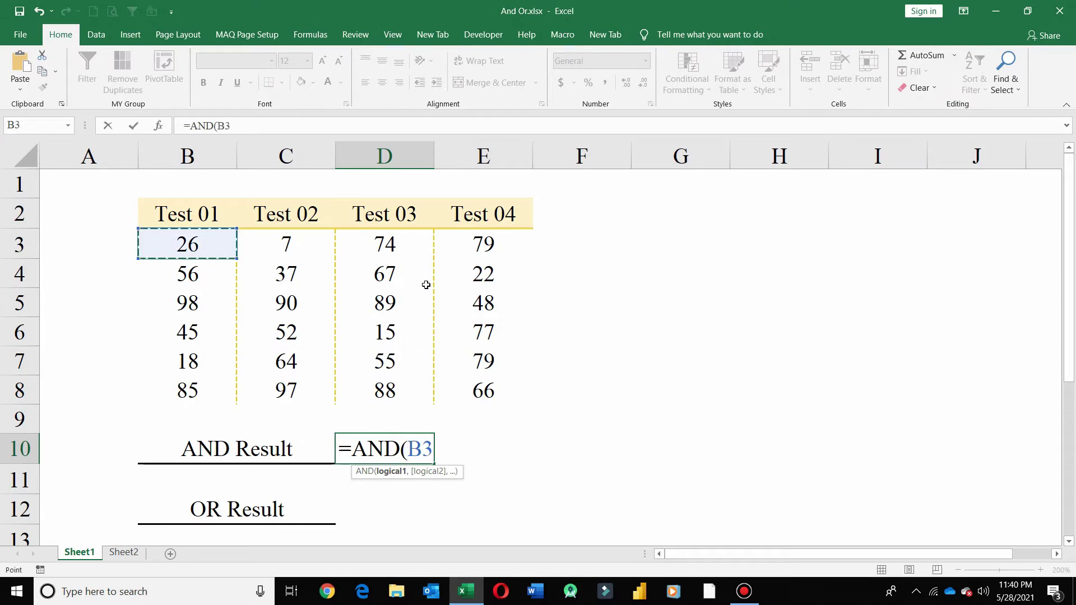
text(<)
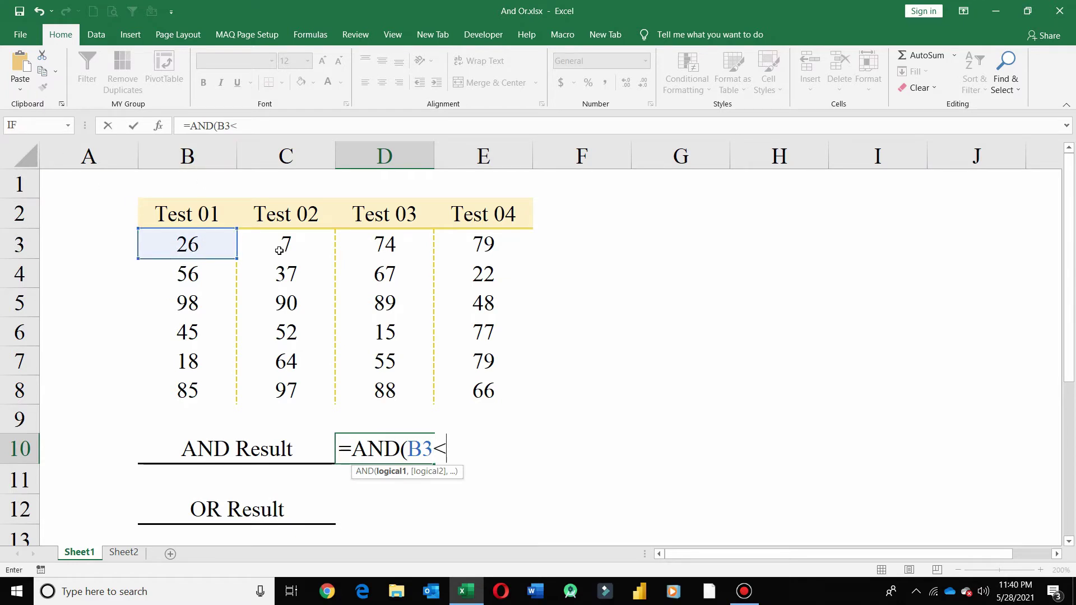
click(288, 240)
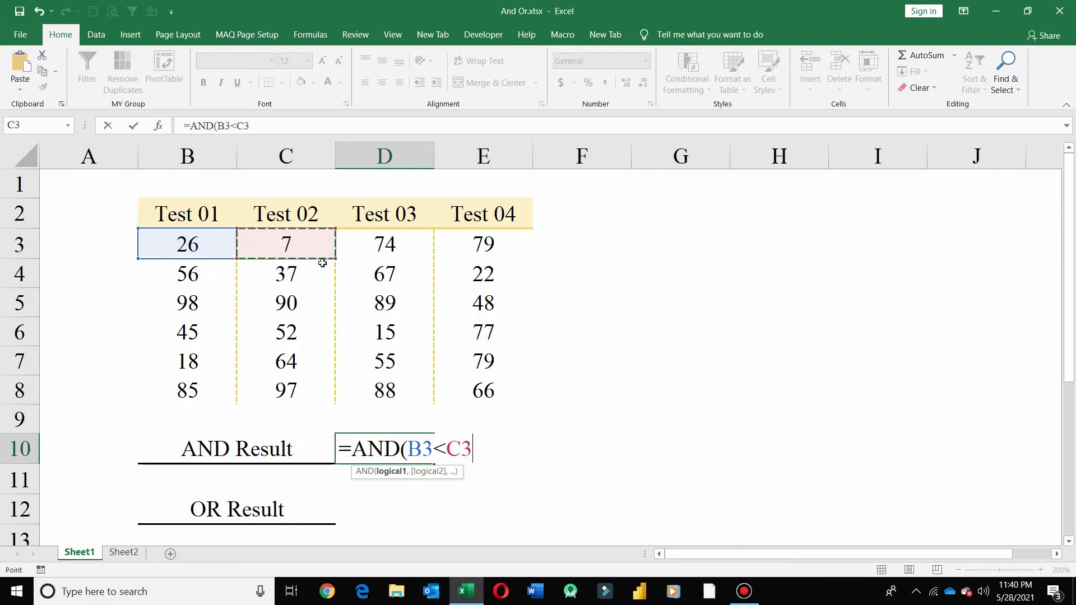
text(,)
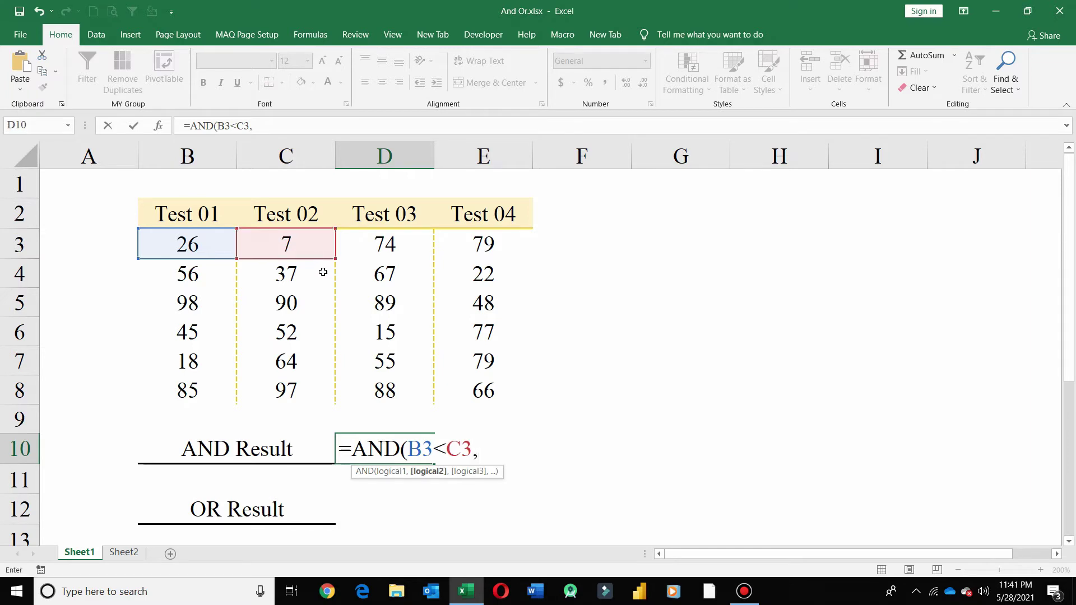
click(392, 246)
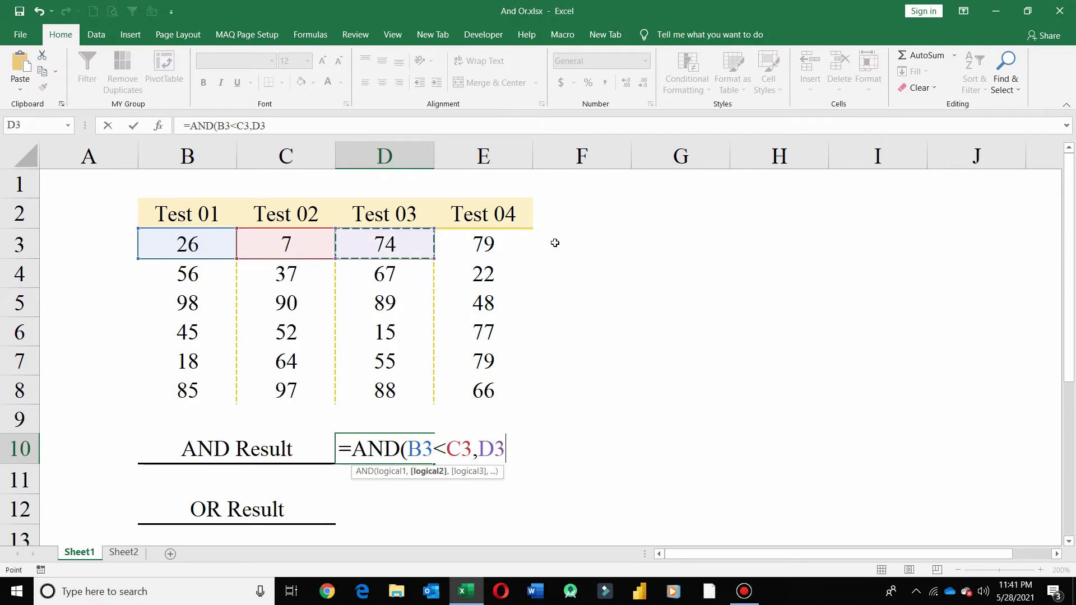
text(<)
click(498, 245)
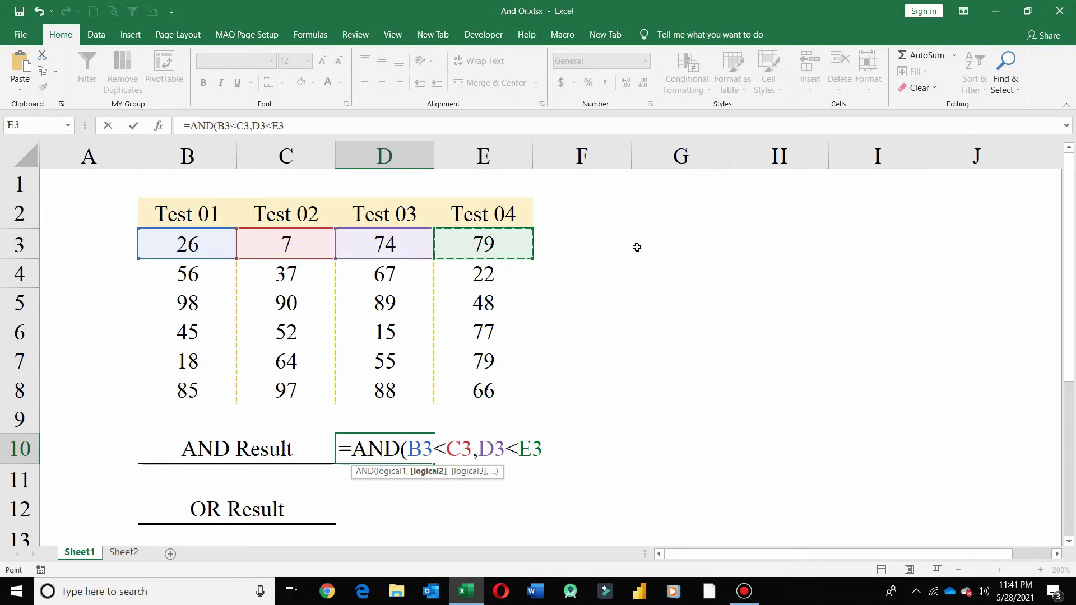
key(Return)
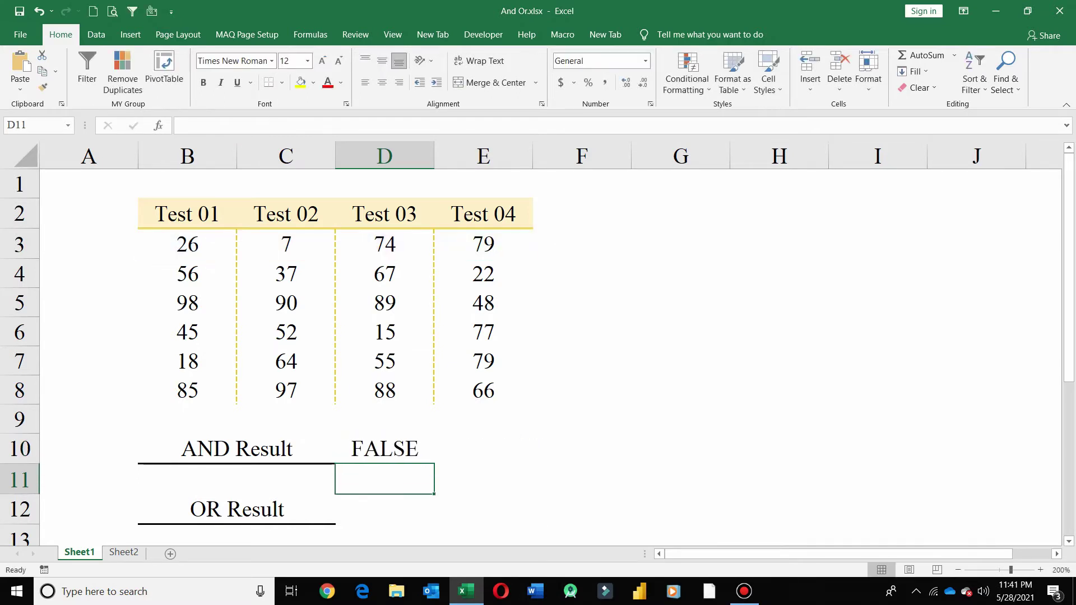
- Examine the AND result in D10 against the row 3 test scores that its formula compares
click(400, 449)
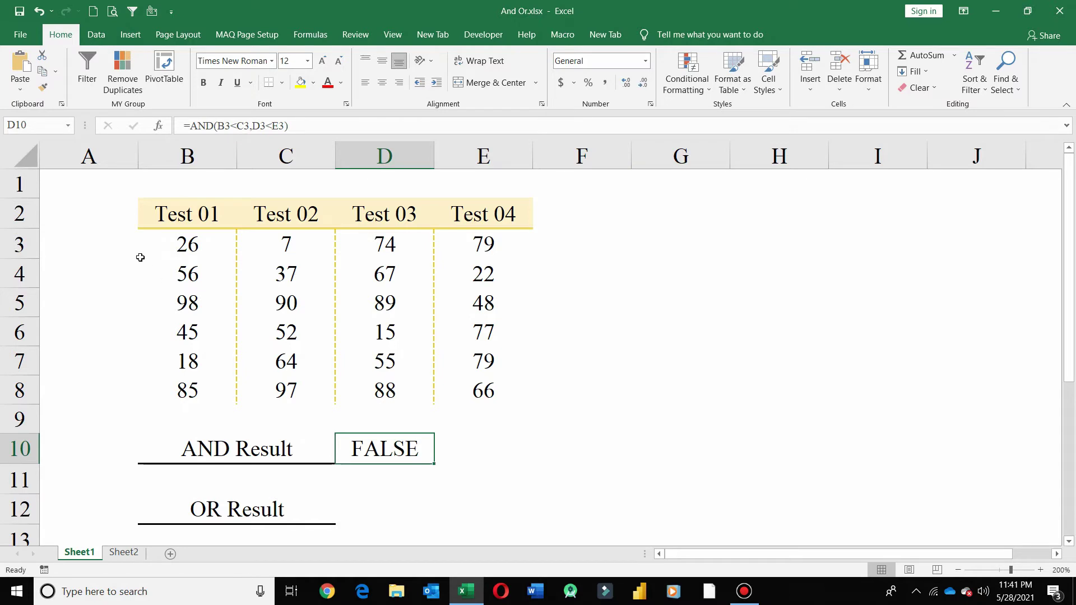
click(188, 243)
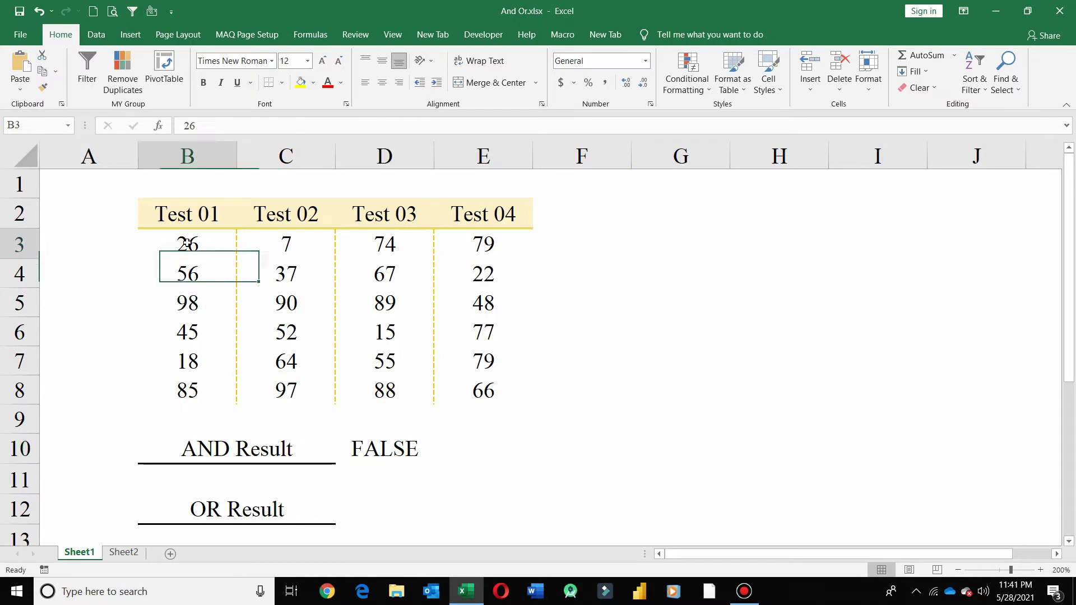
click(303, 244)
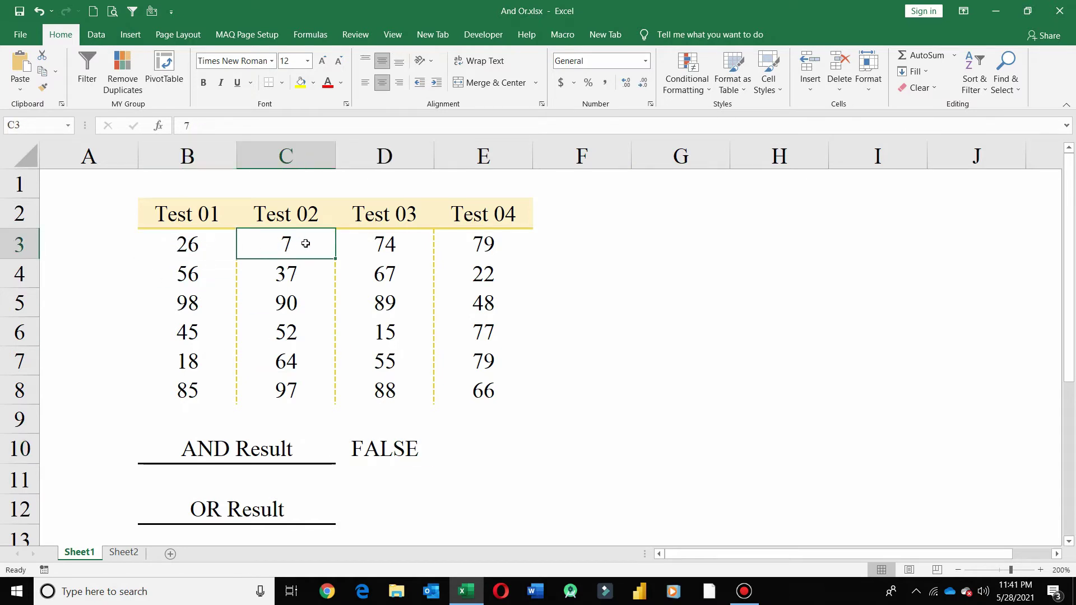
click(382, 244)
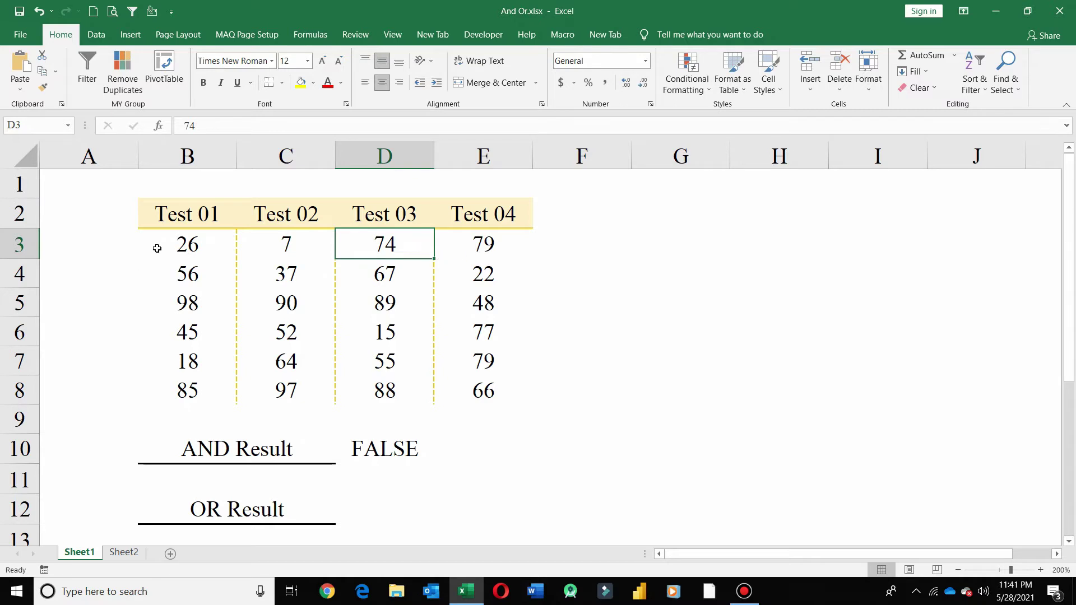
- Copy the formula of D10 into E10 as visible text, =AND(B3<C3,D3<E3), beside the AND result
click(413, 464)
click(330, 130)
drag(330, 130, 143, 123)
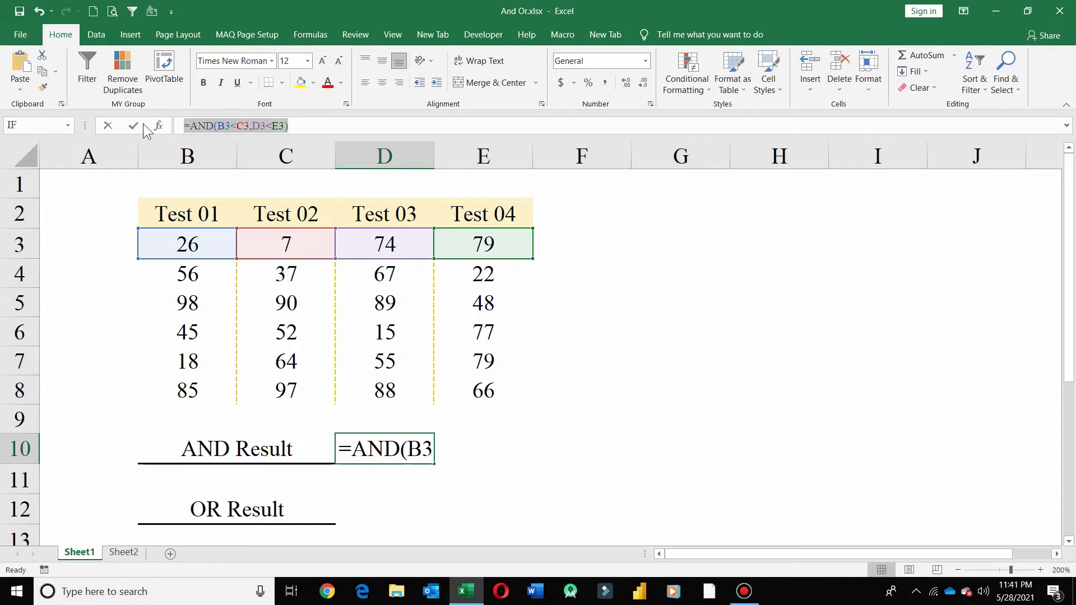
key(ctrl+c)
key(Tab)
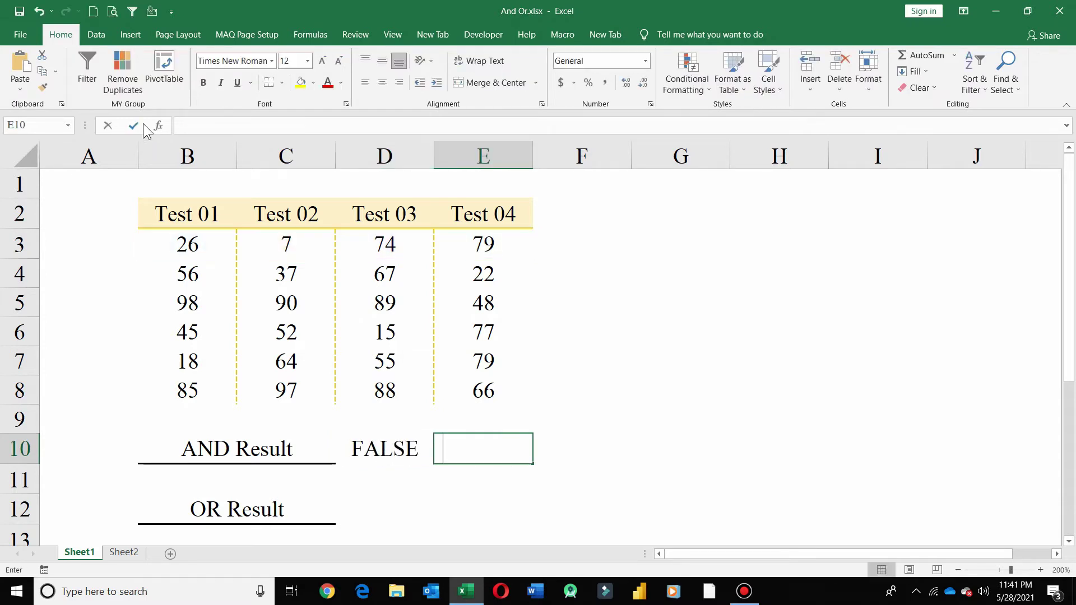
key(ctrl+v)
key(Return)
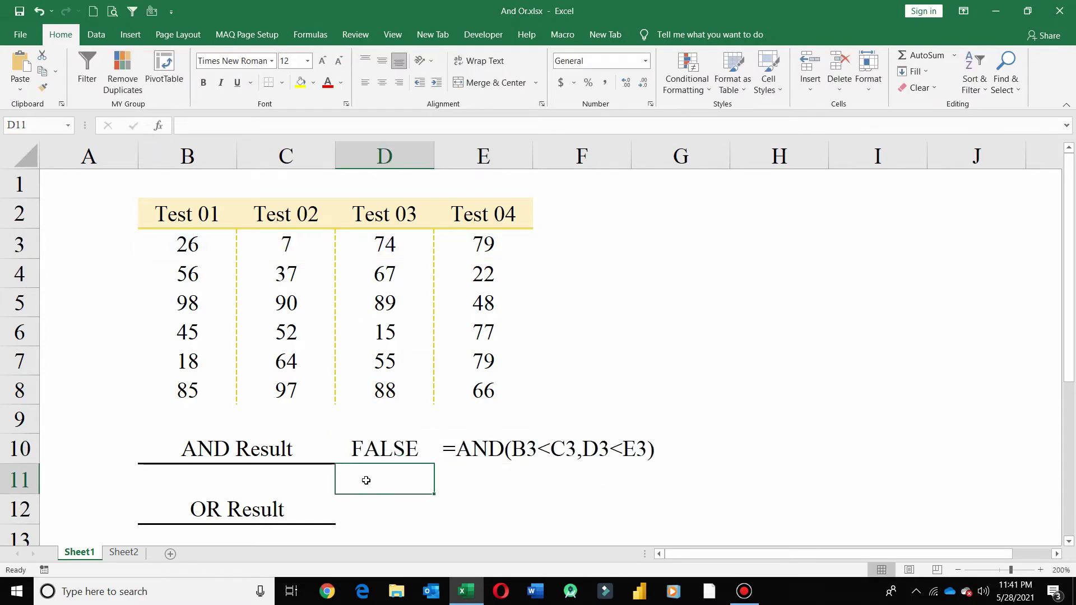
click(461, 448)
- Enter the formula =OR(B3<C3,D3<E3) in D12 for the OR result
click(390, 503)
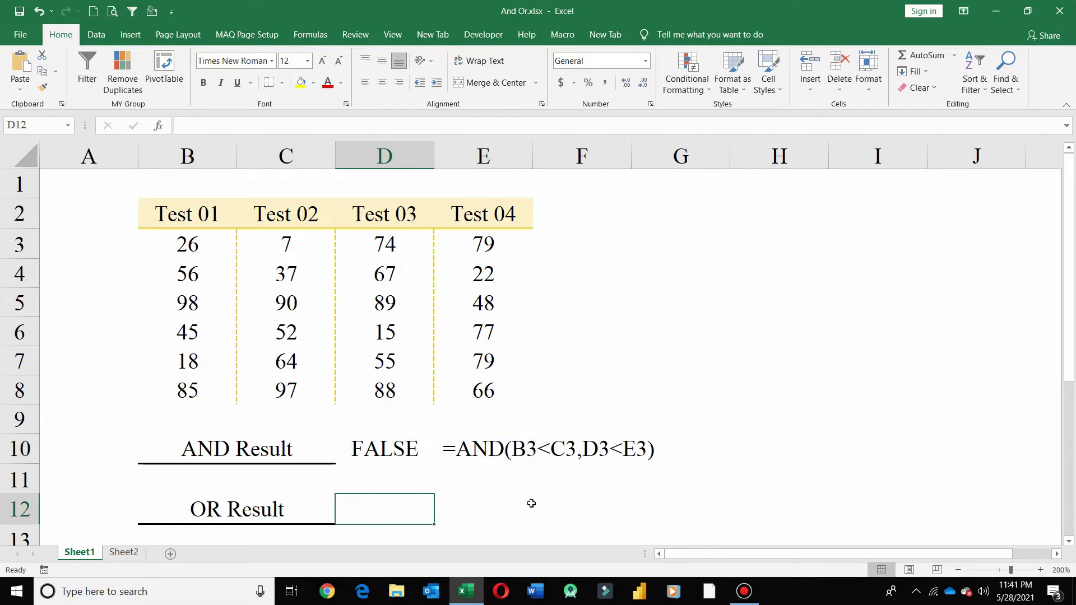
text(=O)
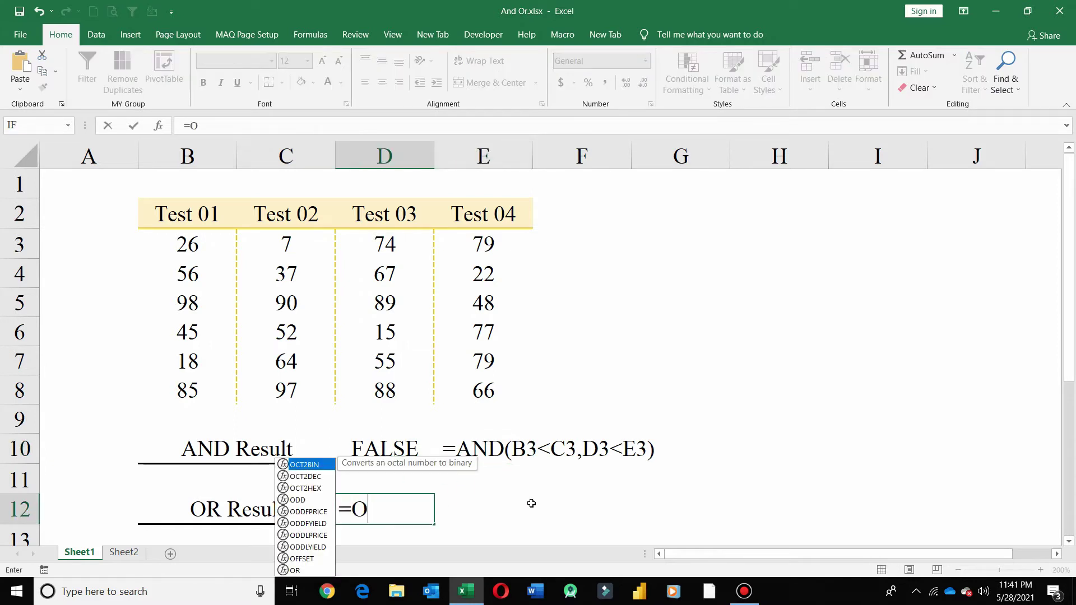
text(R()
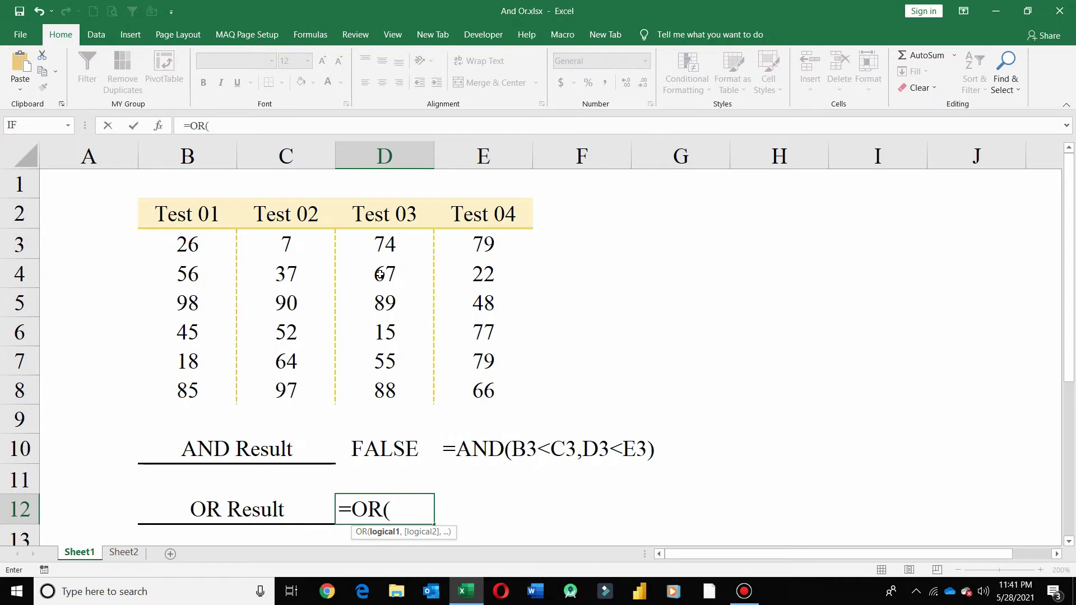
click(206, 255)
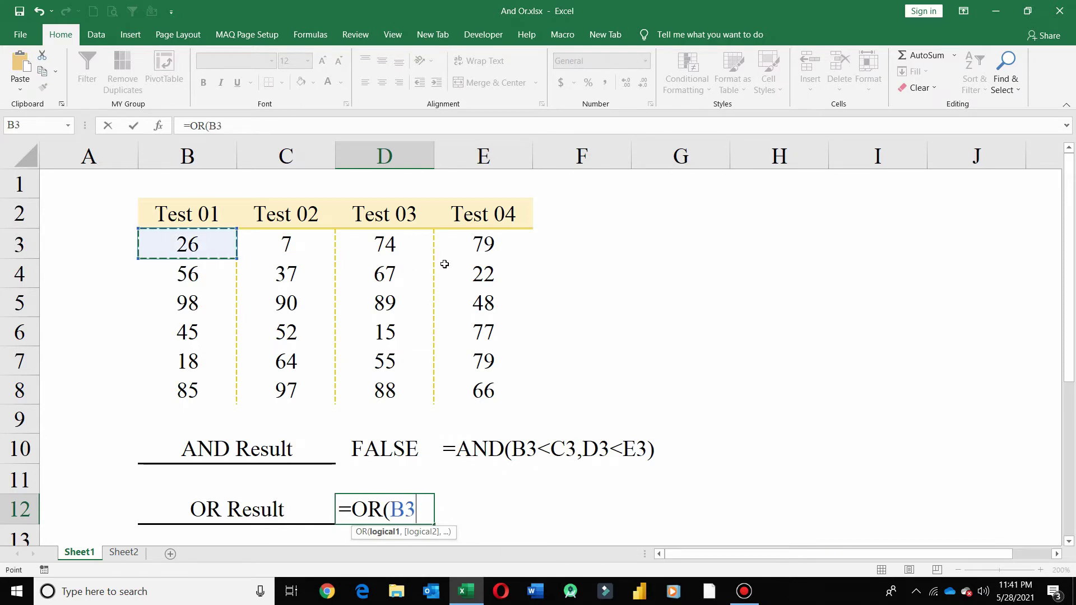
text(<)
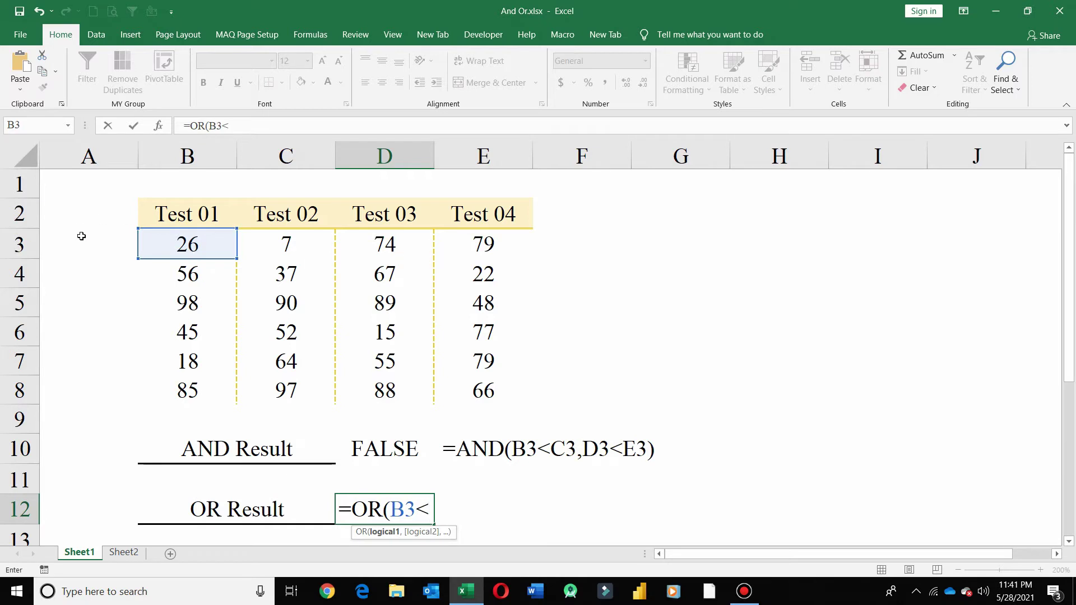
click(261, 242)
text(,)
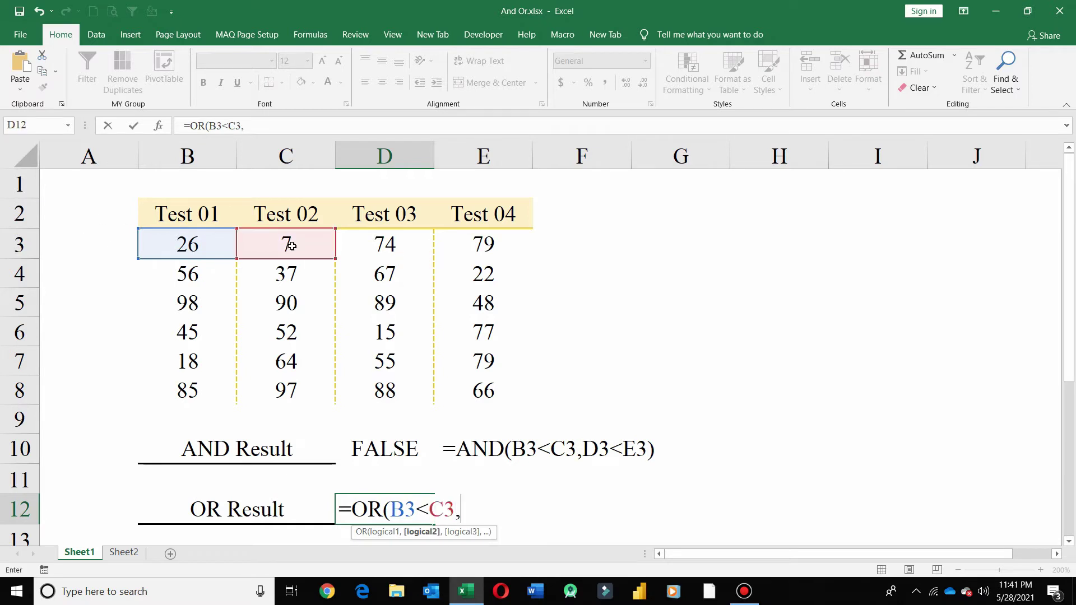
click(383, 251)
text(<)
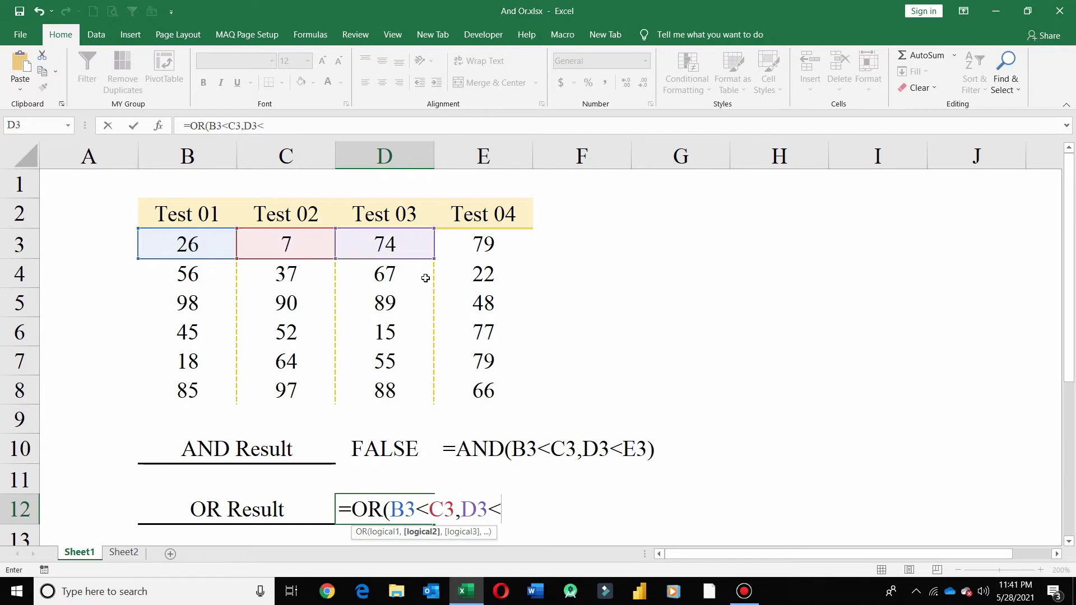
click(476, 252)
key(Return)
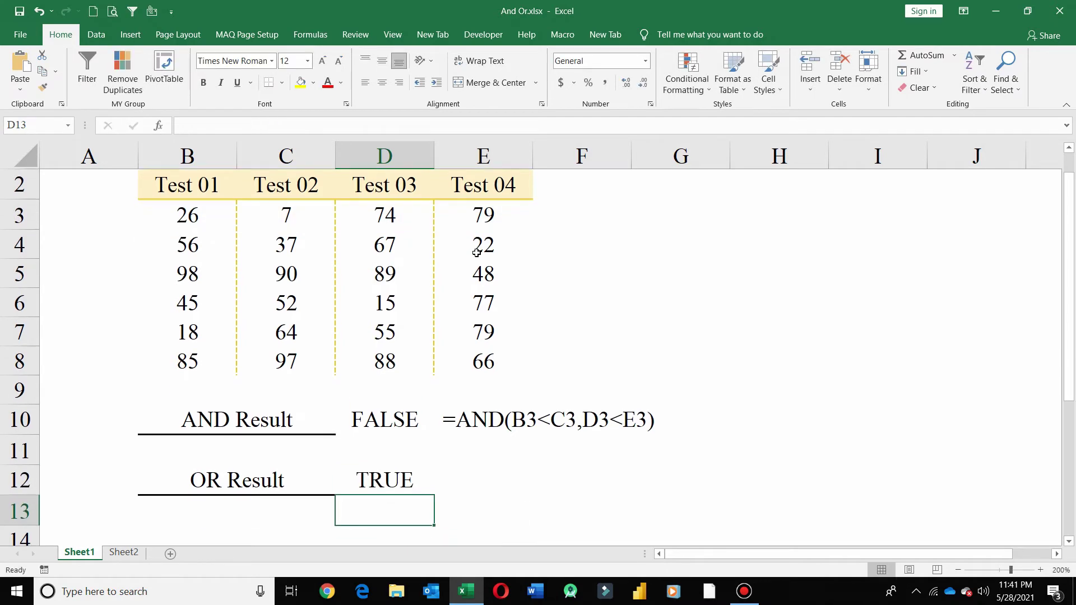
- Copy the formula of D12 into E12 as visible text, =OR(B3<C3,D3<E3), beside the OR result
key(Up)
click(291, 127)
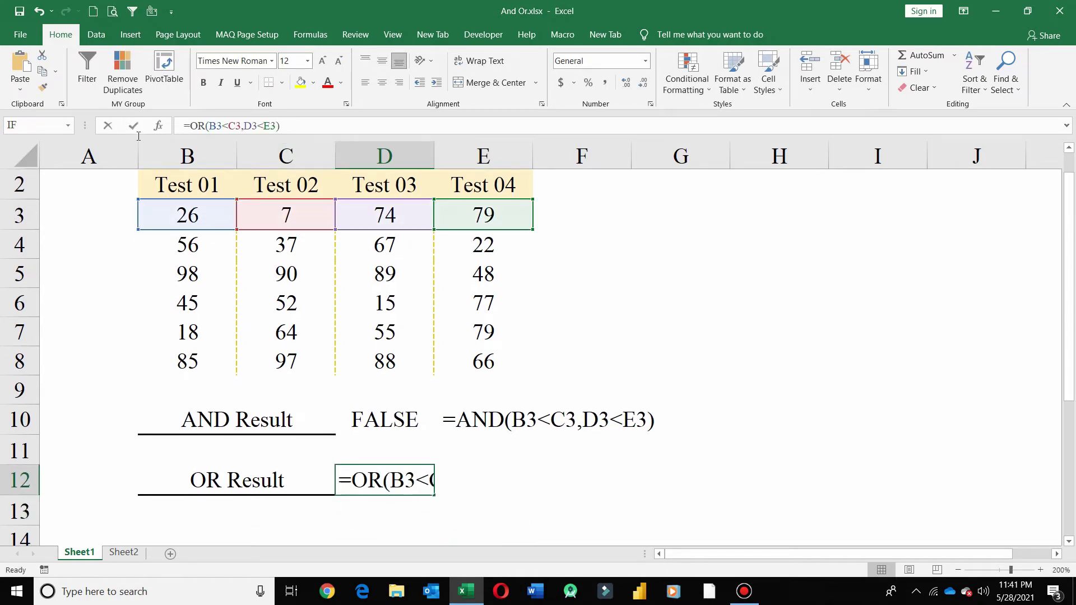
drag(291, 127, 175, 123)
key(ctrl+c)
key(Tab)
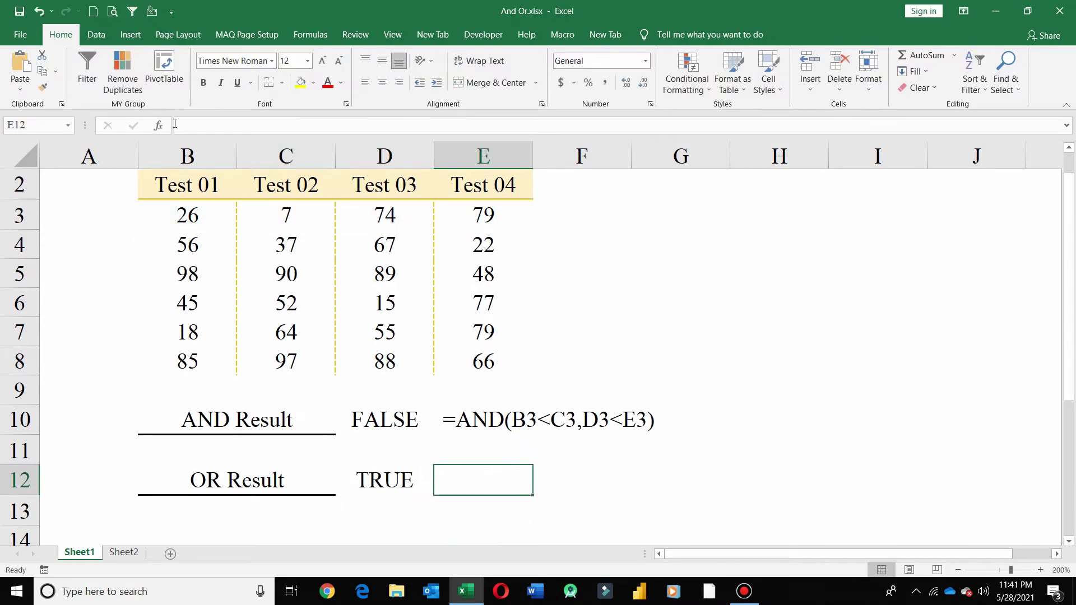
text(')
key(ctrl+v)
key(Return)
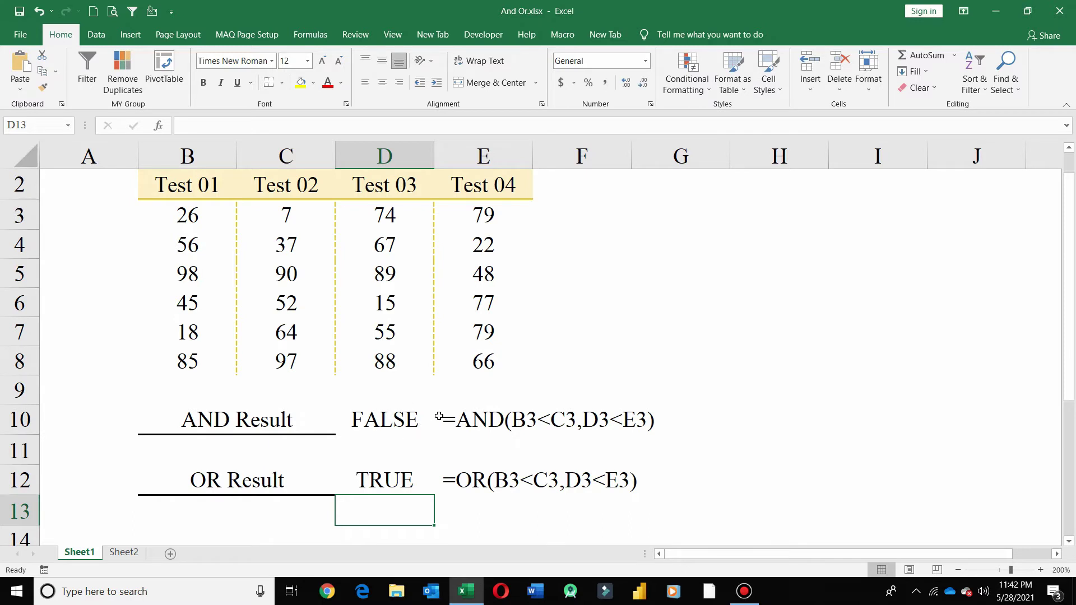
click(384, 480)
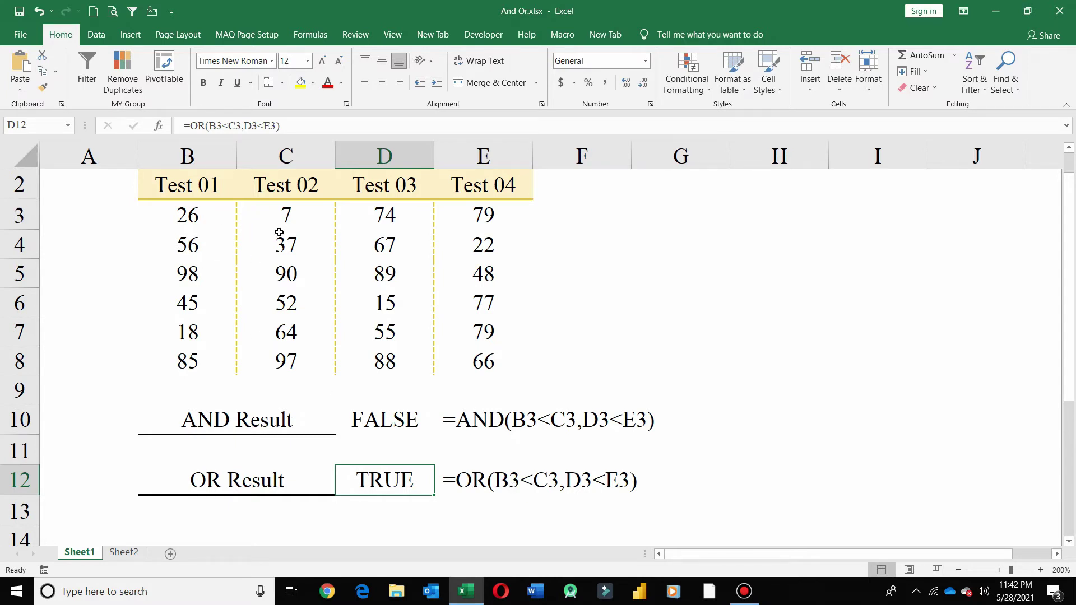
click(418, 217)
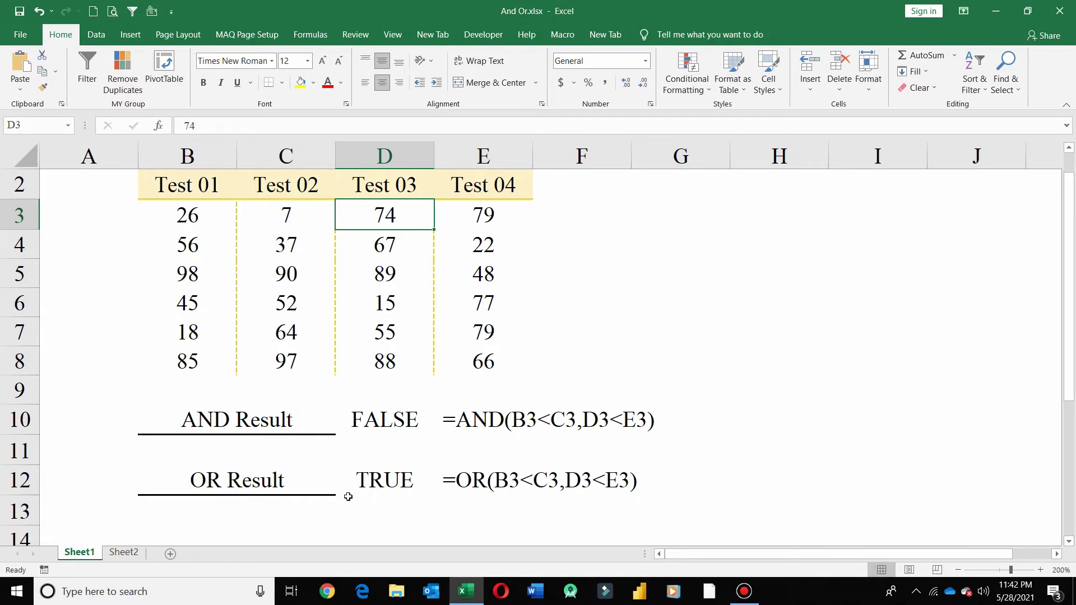
- Add C4=D4 as a third condition to the AND formula in D10
click(391, 428)
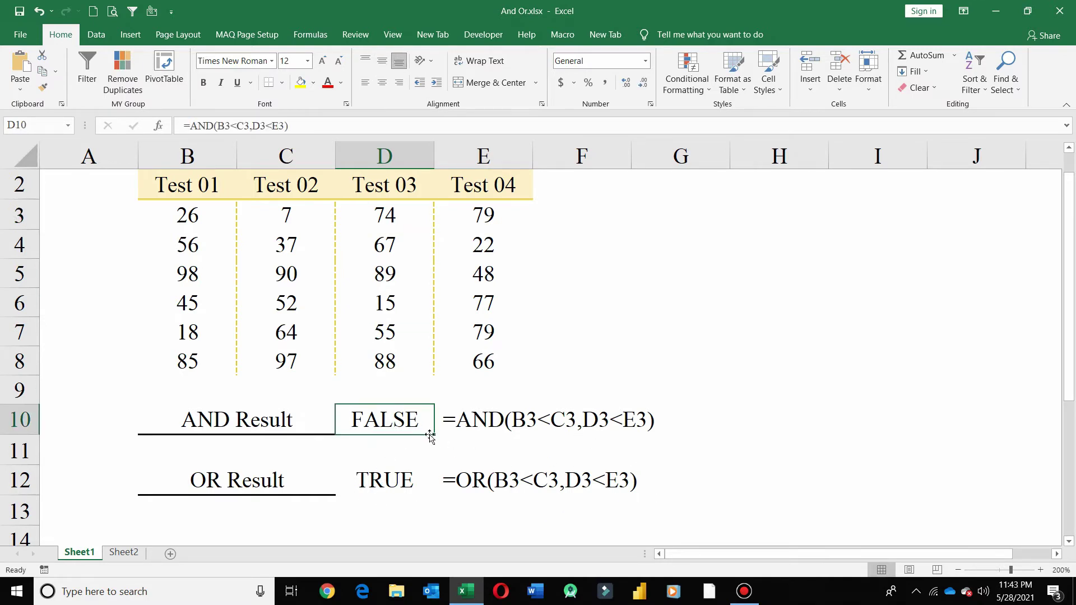
click(280, 127)
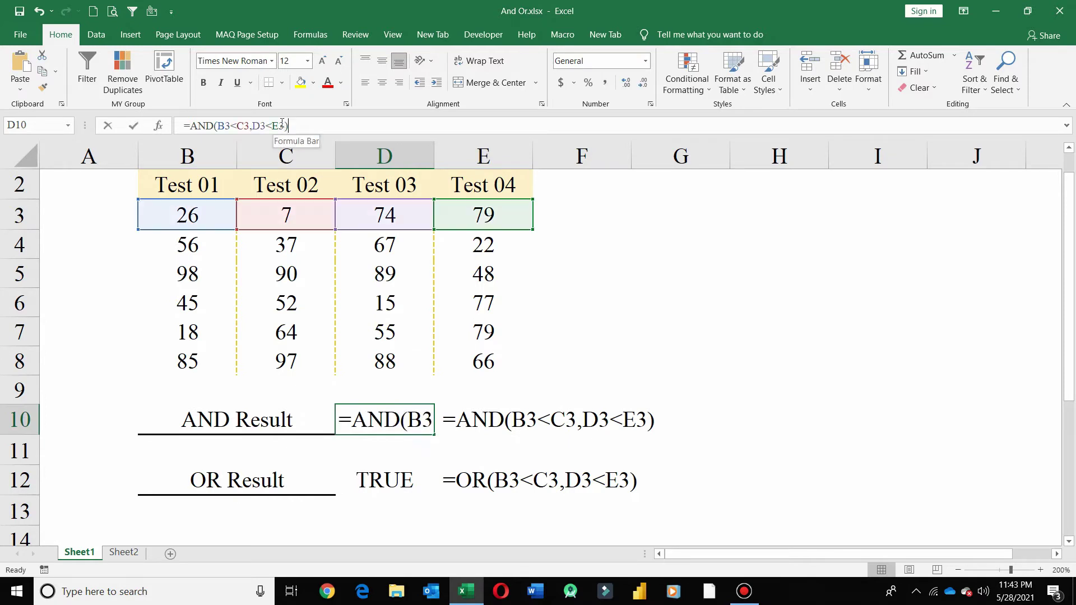
key(Right)
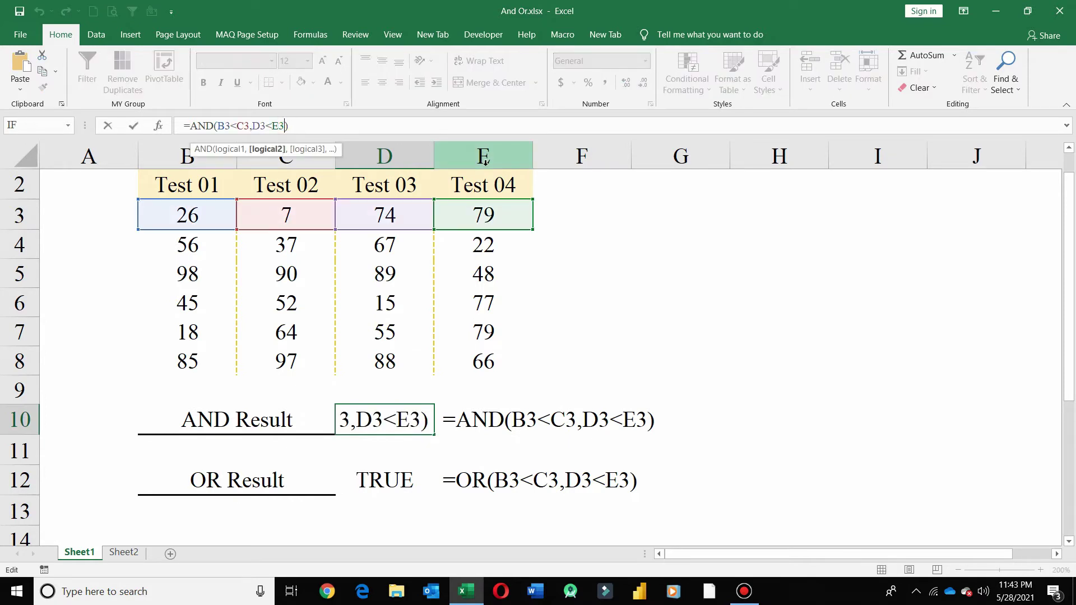
text(,)
click(286, 247)
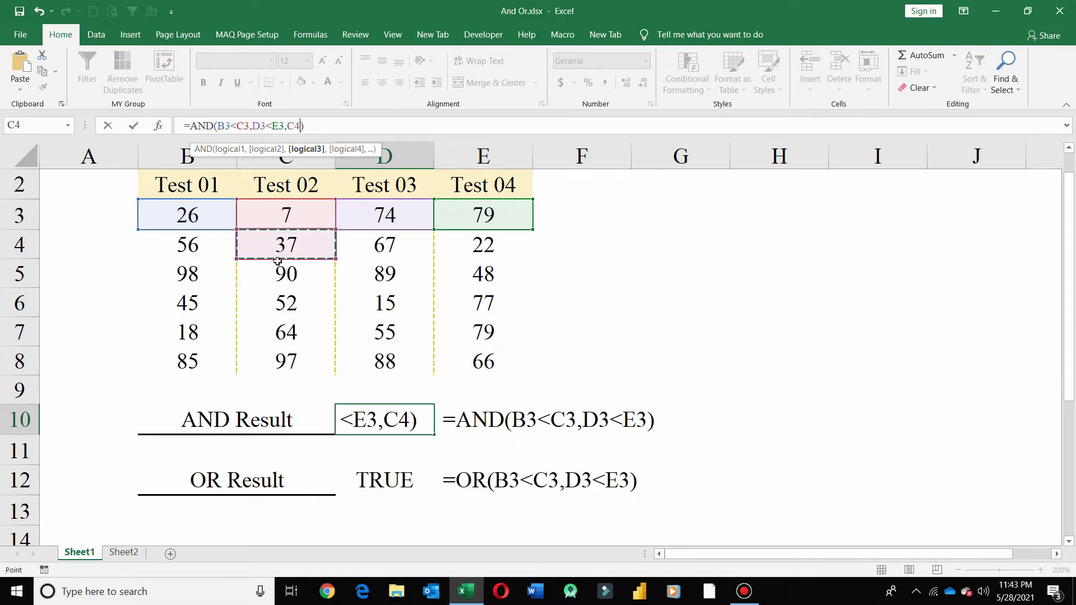
text(=)
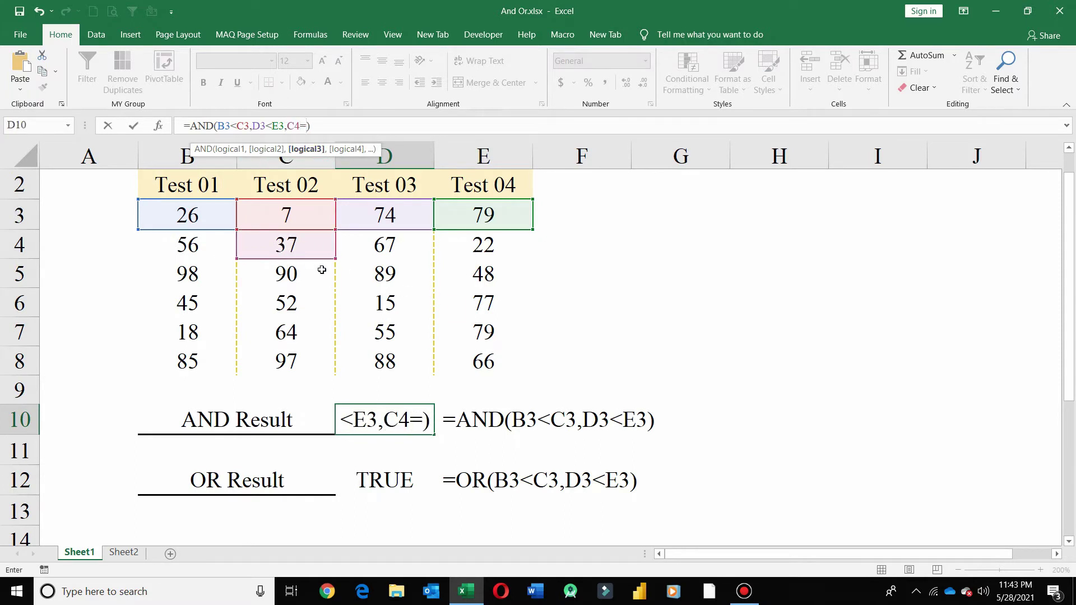
click(368, 255)
key(Return)
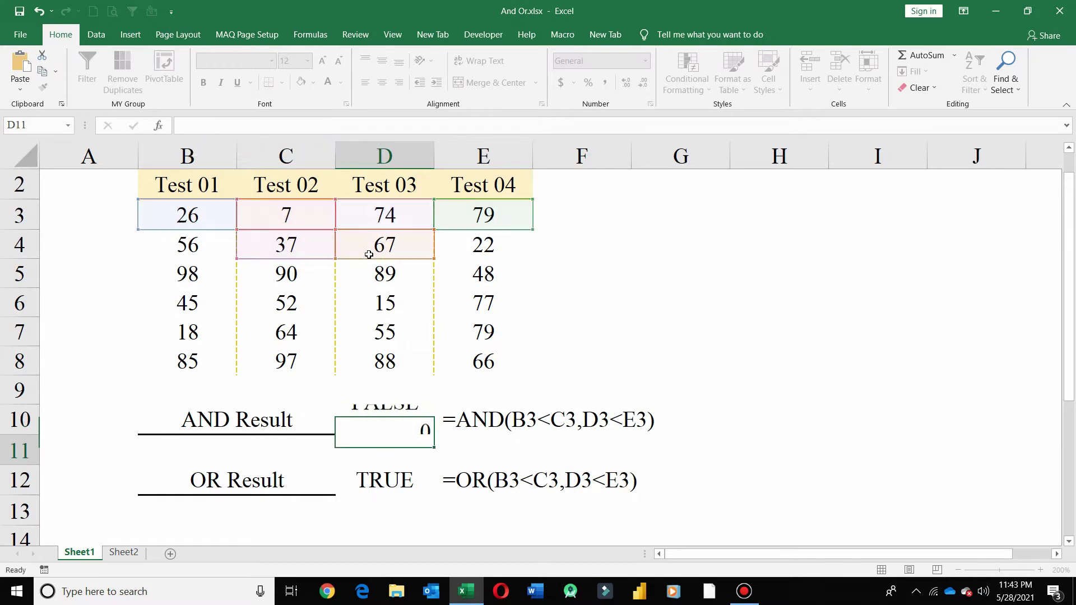
- Add C4=D4 as a third condition to the OR formula in D12
click(381, 480)
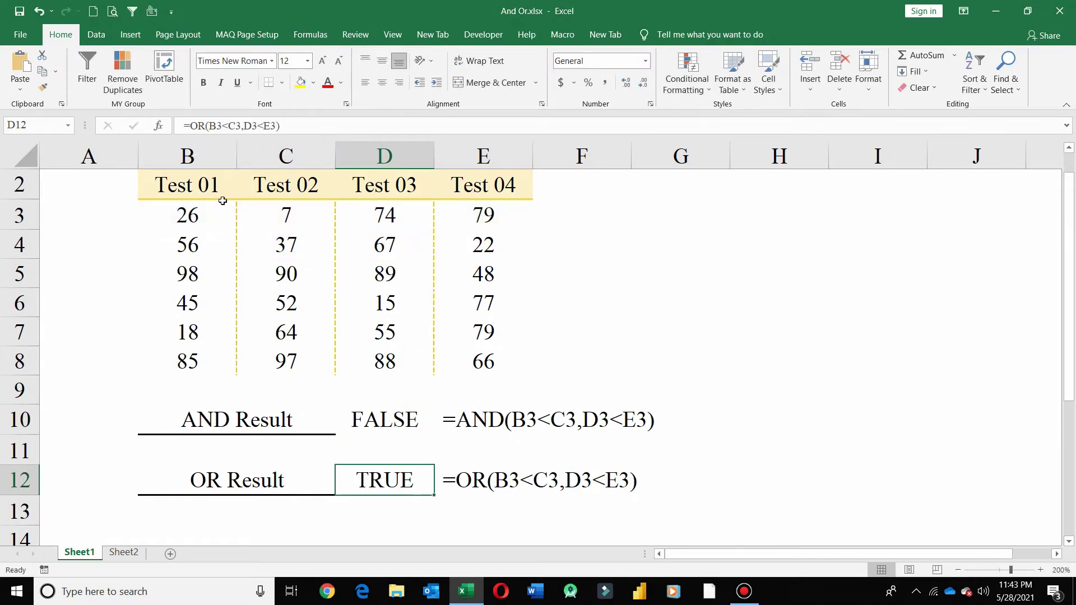
click(274, 125)
text(,)
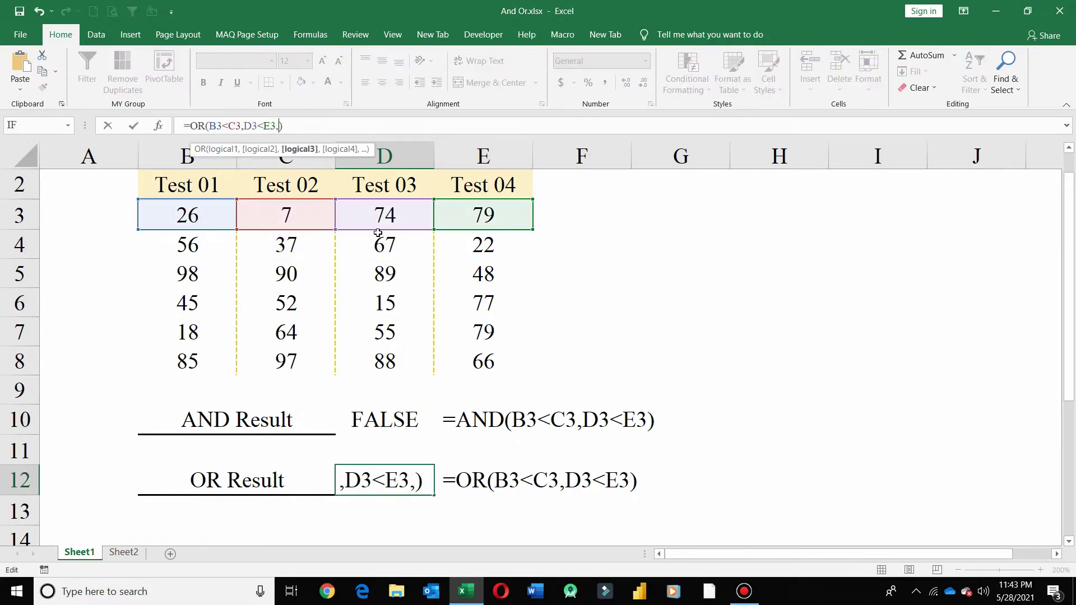
click(295, 247)
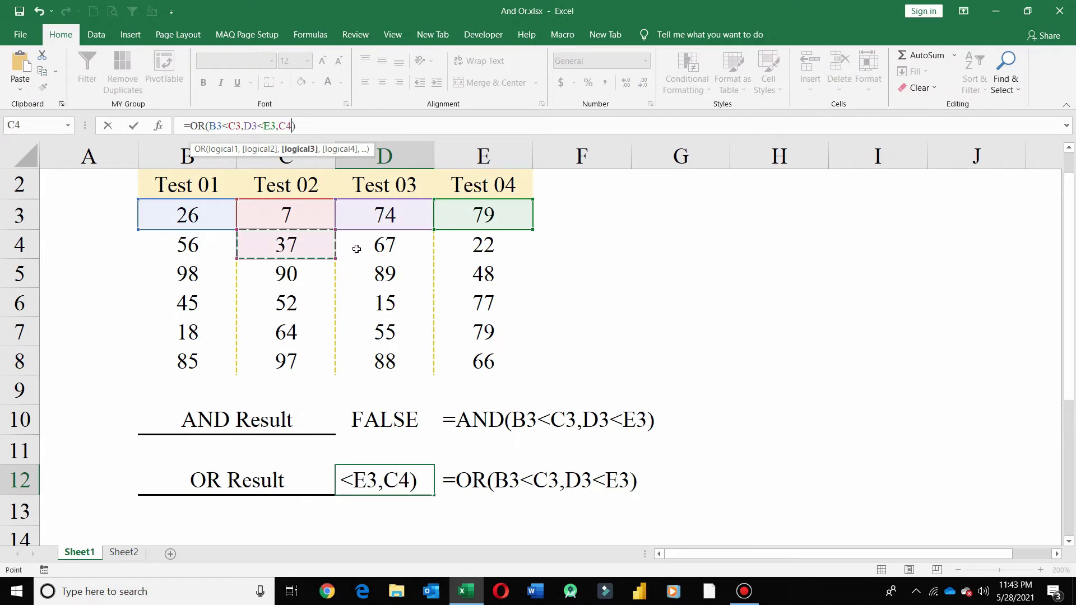
text(=)
click(374, 251)
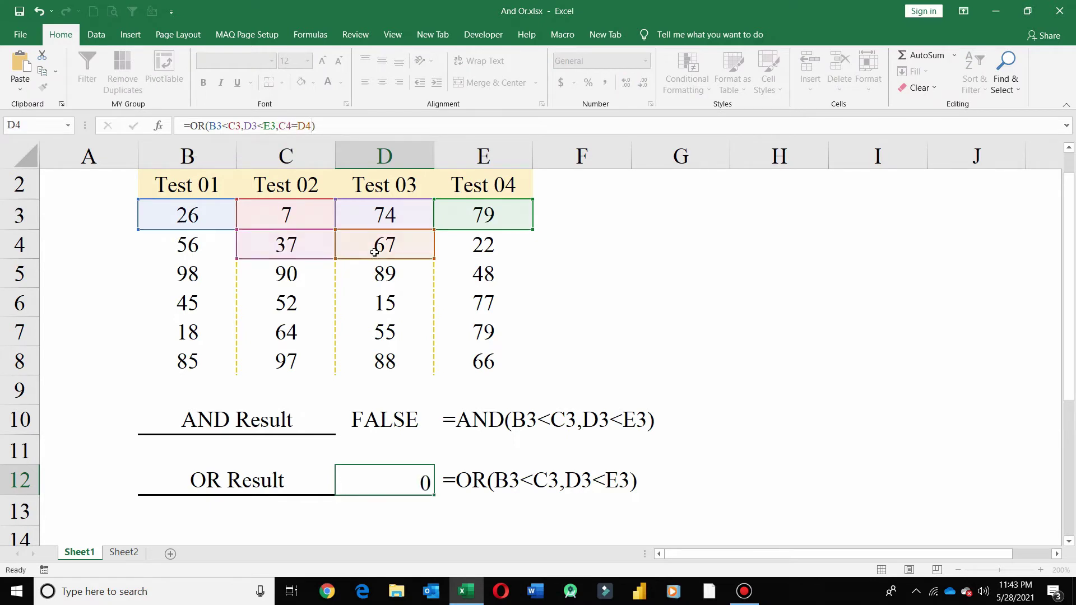
key(Return)
key(Up)
- Replace the text in E10 with the extended D10 formula shown as text, =AND(B3<C3,D3<E3,C4=D4)
click(350, 427)
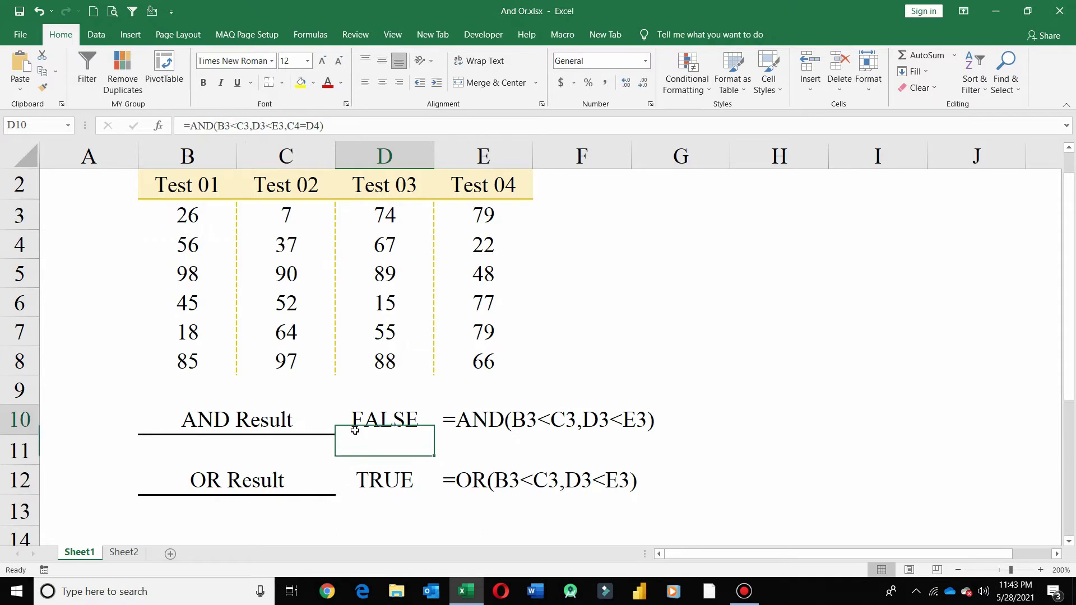
drag(367, 128, 165, 126)
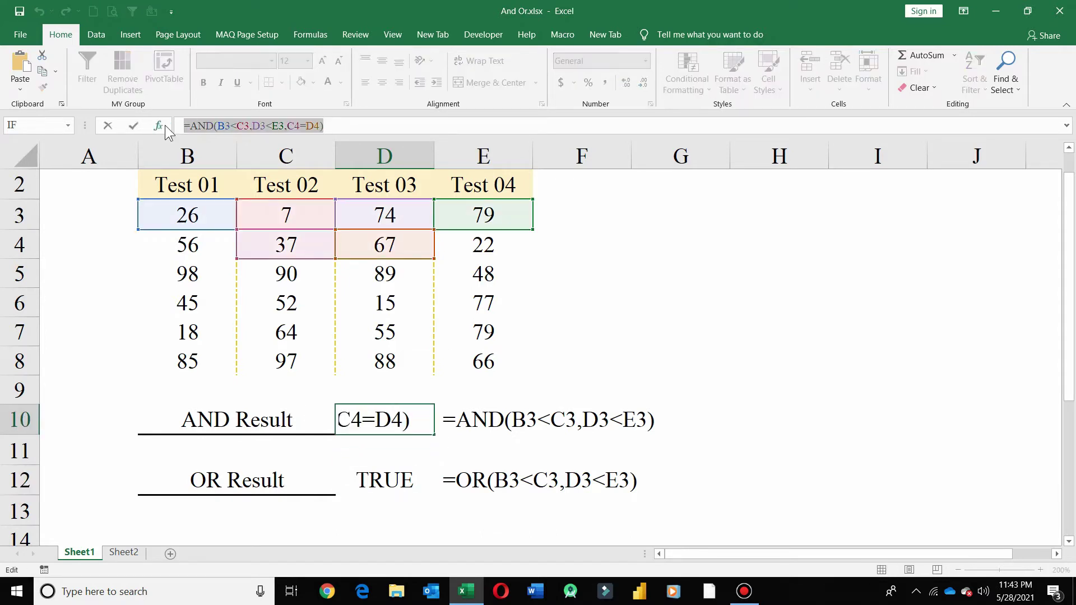
key(Tab)
key(BackSpace)
key(ctrl+v)
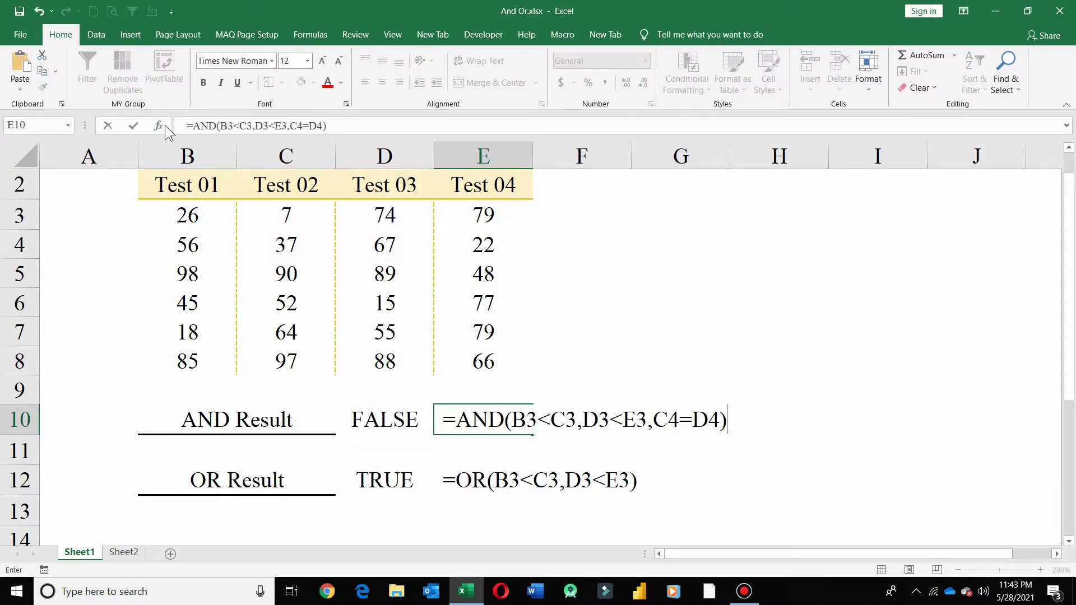
key(Return)
- Replace the text in E12 with the extended D12 formula shown as text, =OR(B3<C3,D3<E3,C4=D4)
click(365, 476)
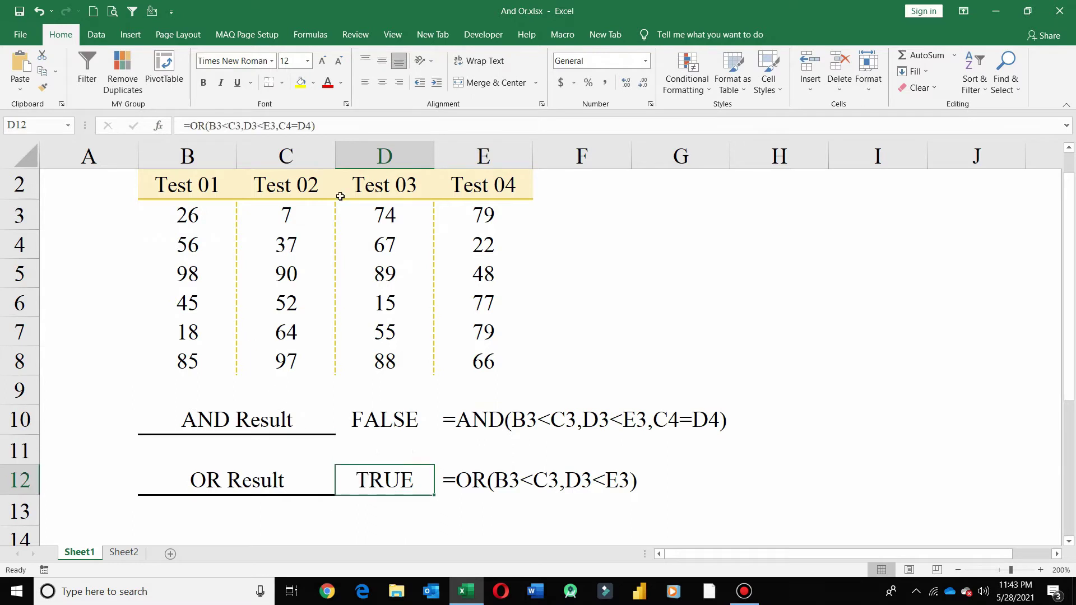
drag(330, 126, 167, 127)
key(ctrl+c)
key(Tab)
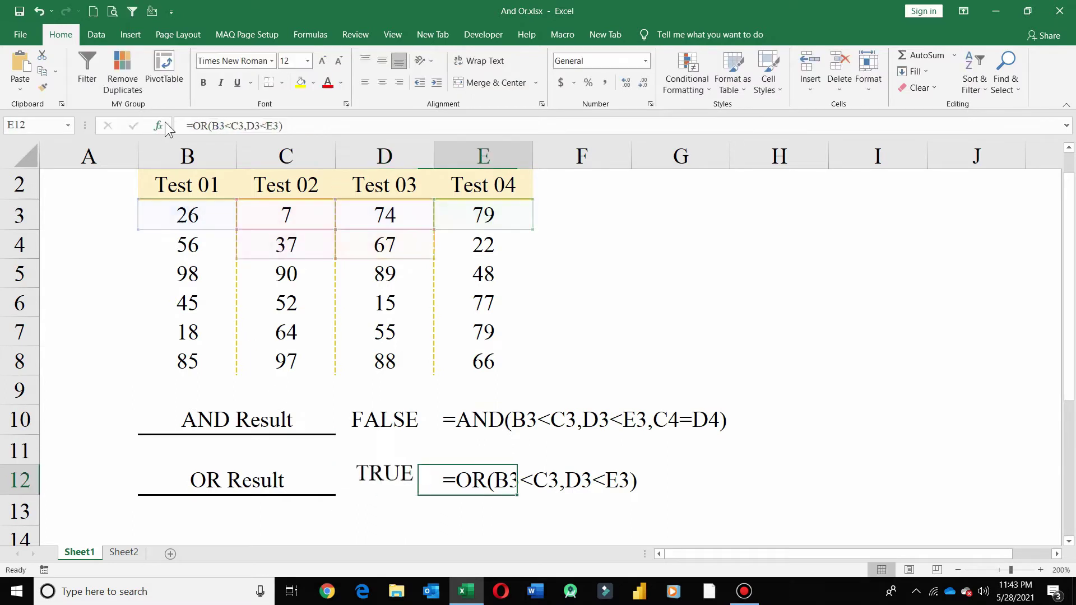
key(BackSpace)
key(ctrl+v)
key(Return)
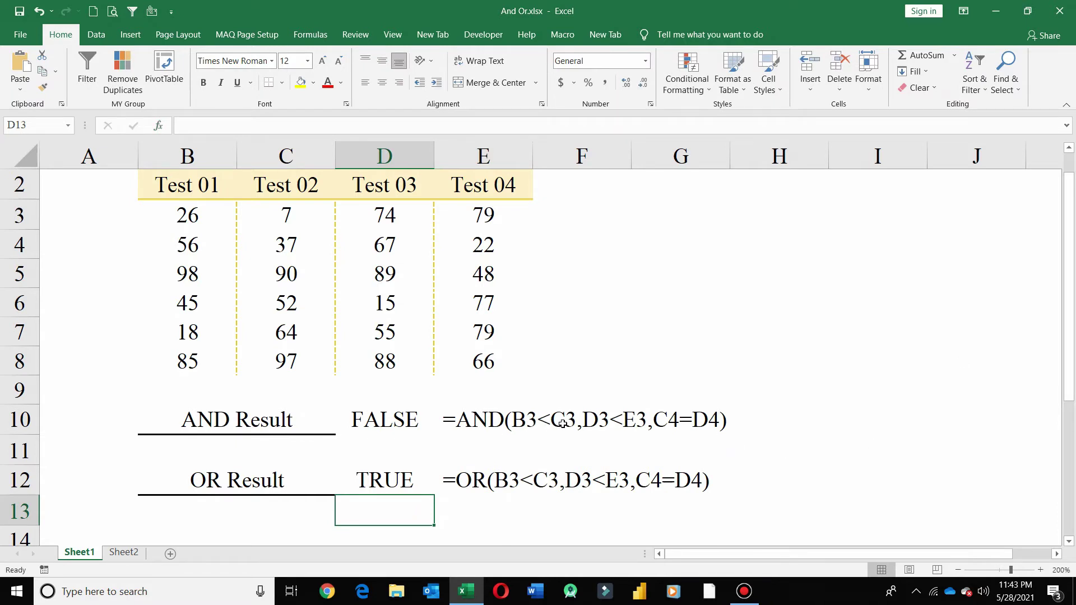
- Examine the compared score pairs B3:C3, D3:E3 and C4:D4 against each condition of the AND and OR formulas and their results
drag(213, 217, 243, 218)
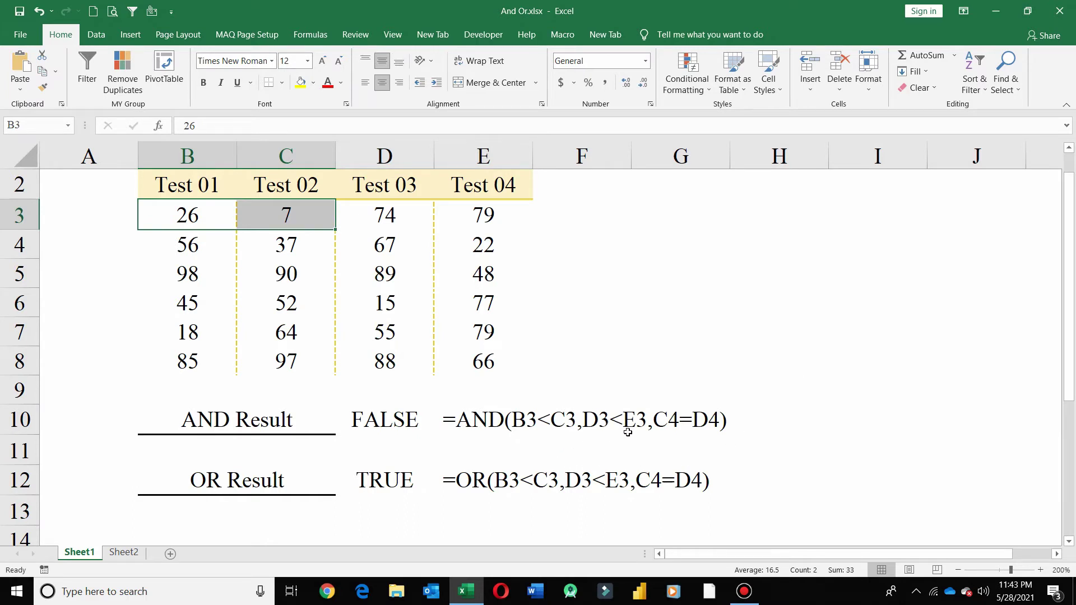
drag(413, 212, 482, 228)
click(674, 423)
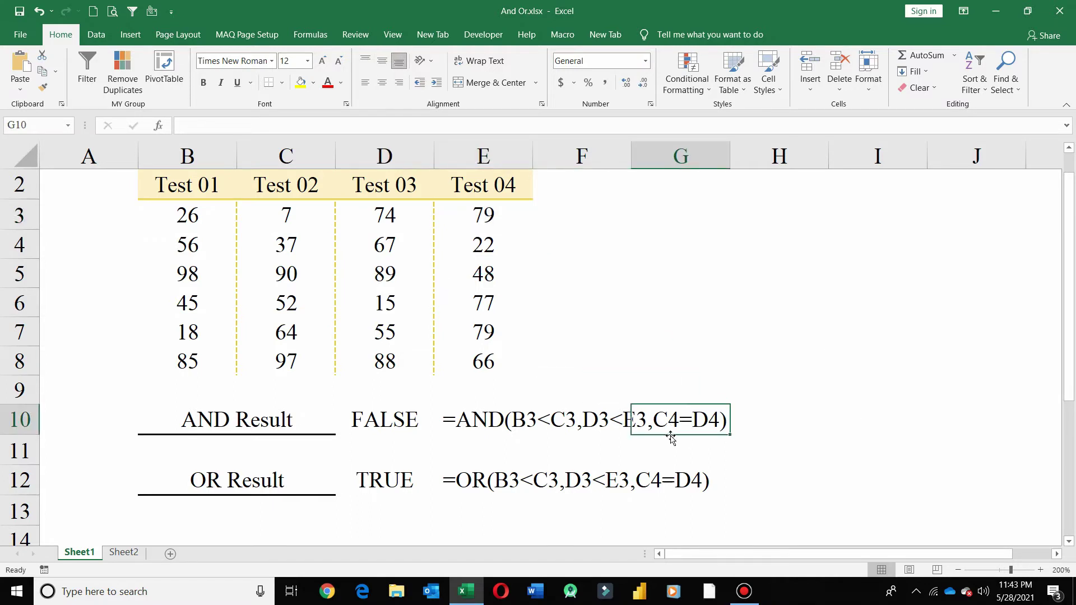
click(276, 240)
drag(323, 245, 361, 246)
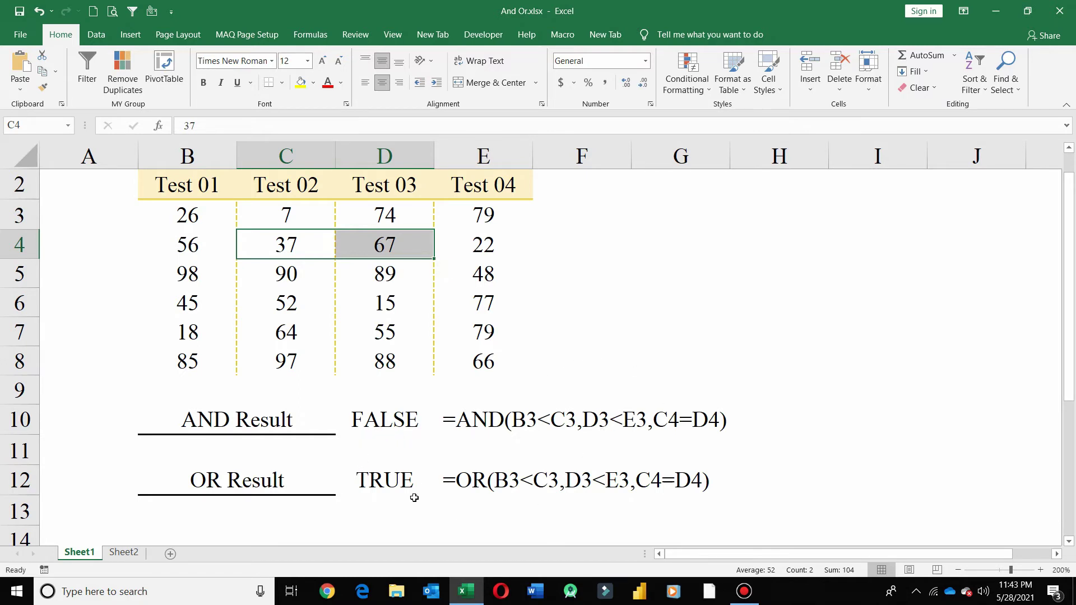
click(568, 483)
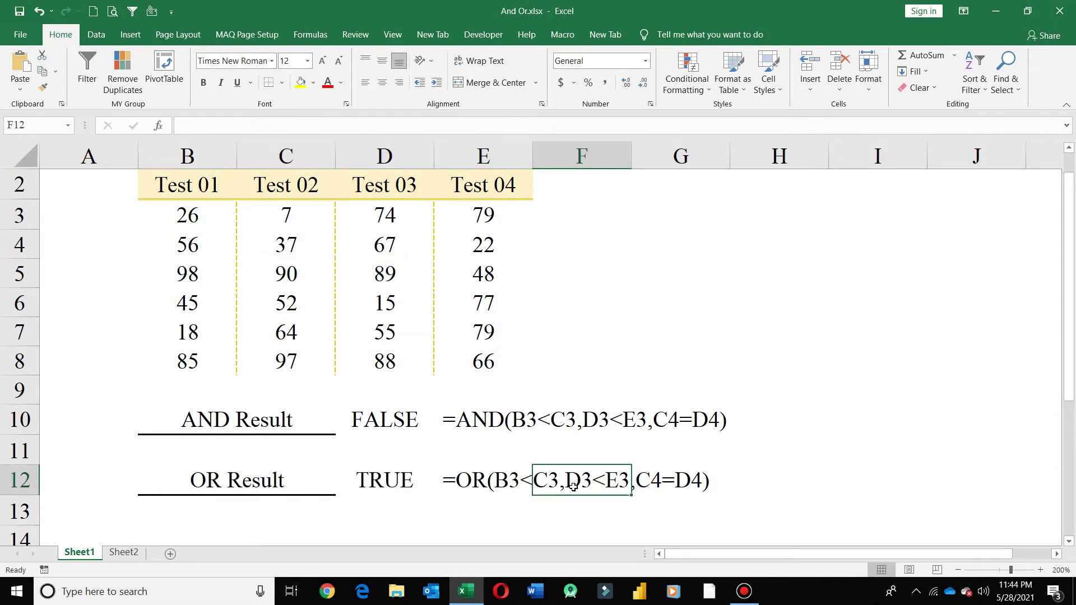
click(519, 483)
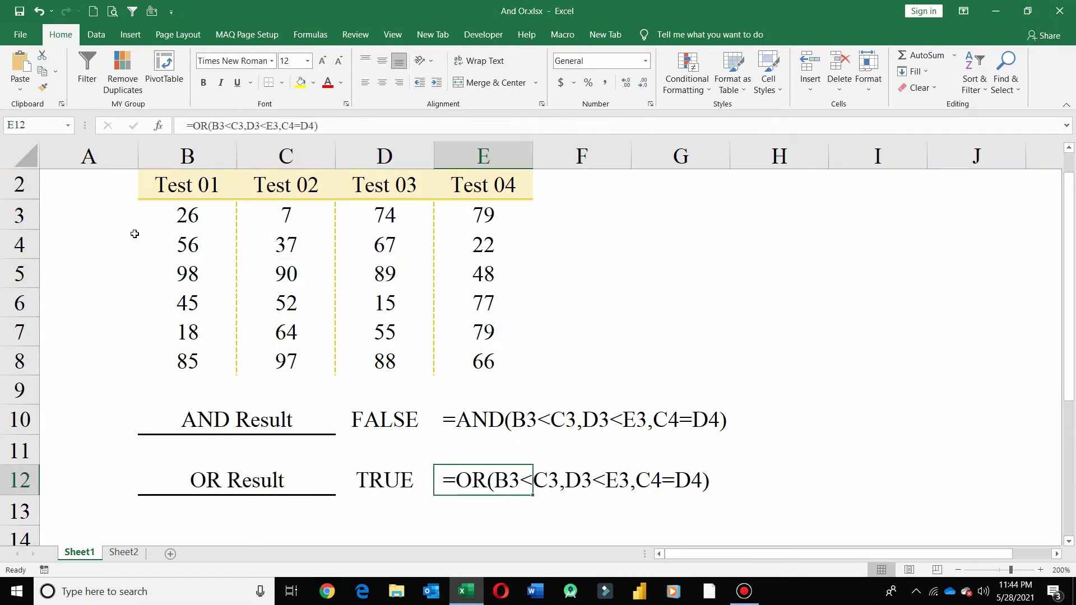
drag(204, 215, 274, 220)
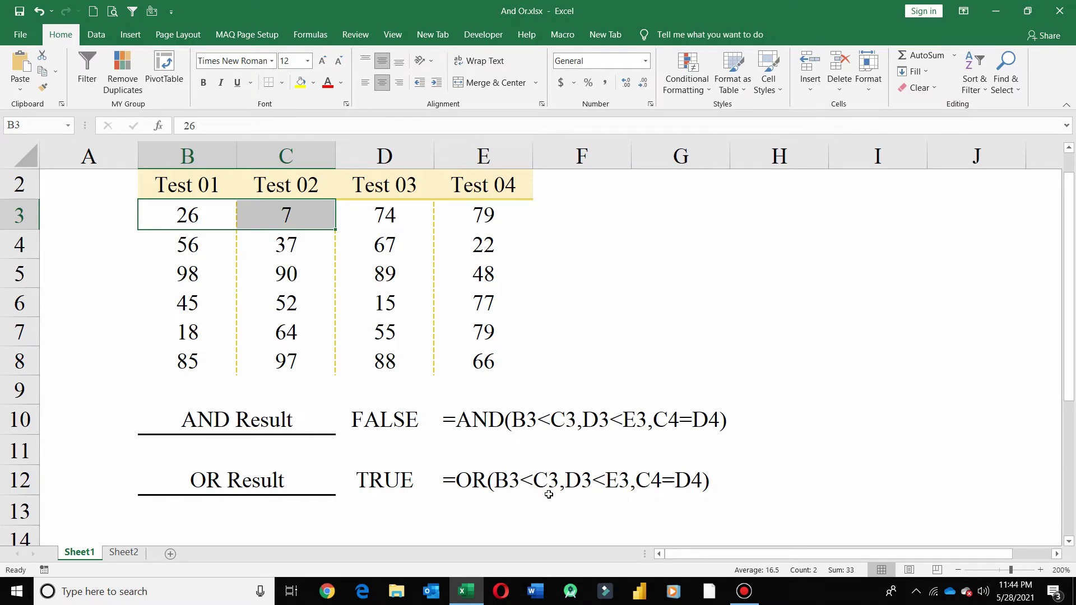
click(676, 484)
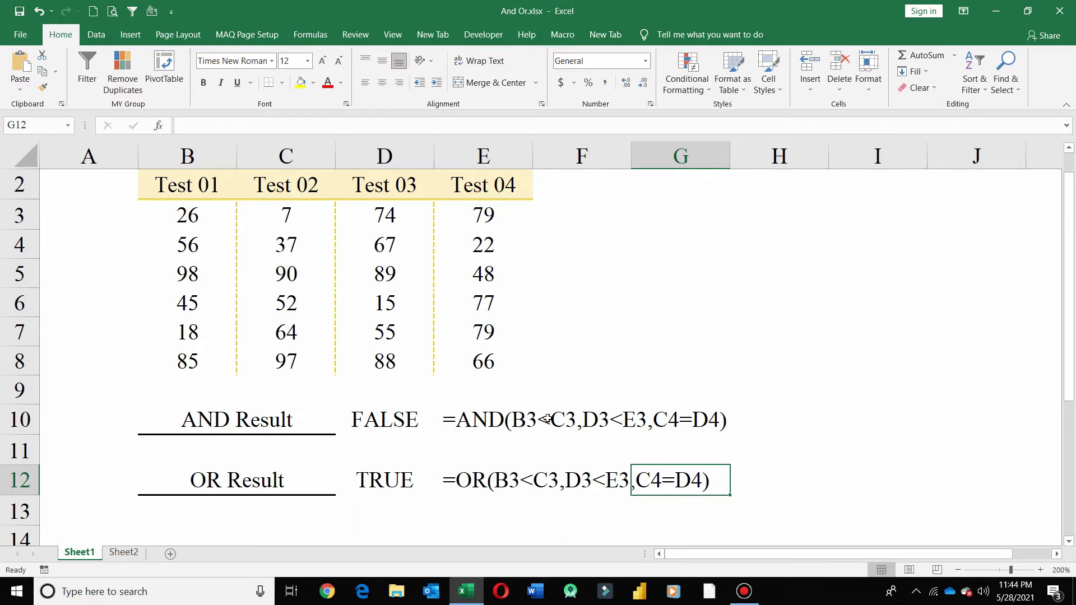
click(368, 428)
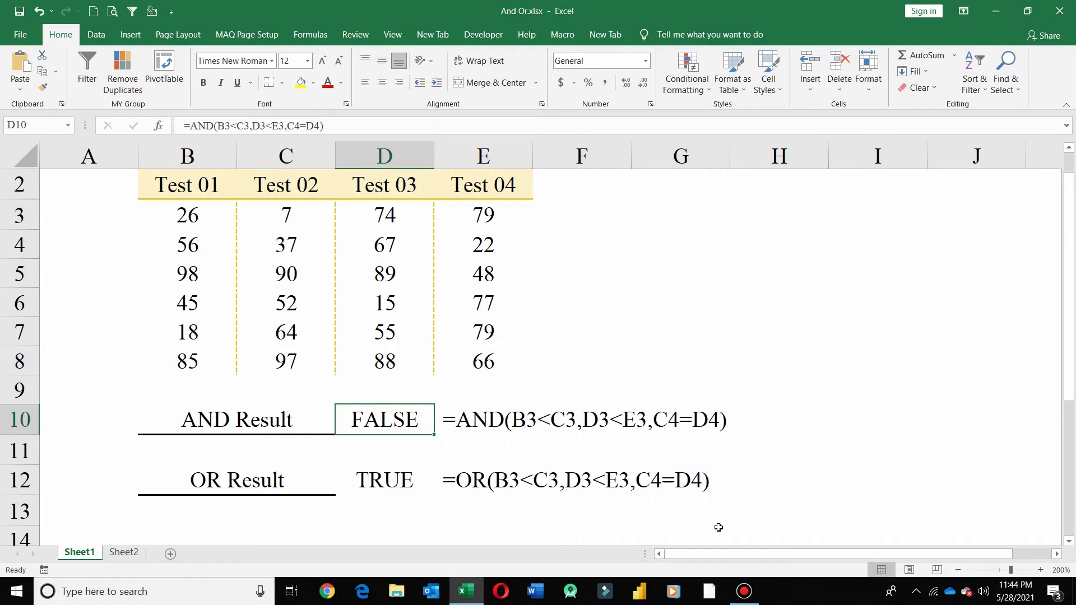
click(365, 481)
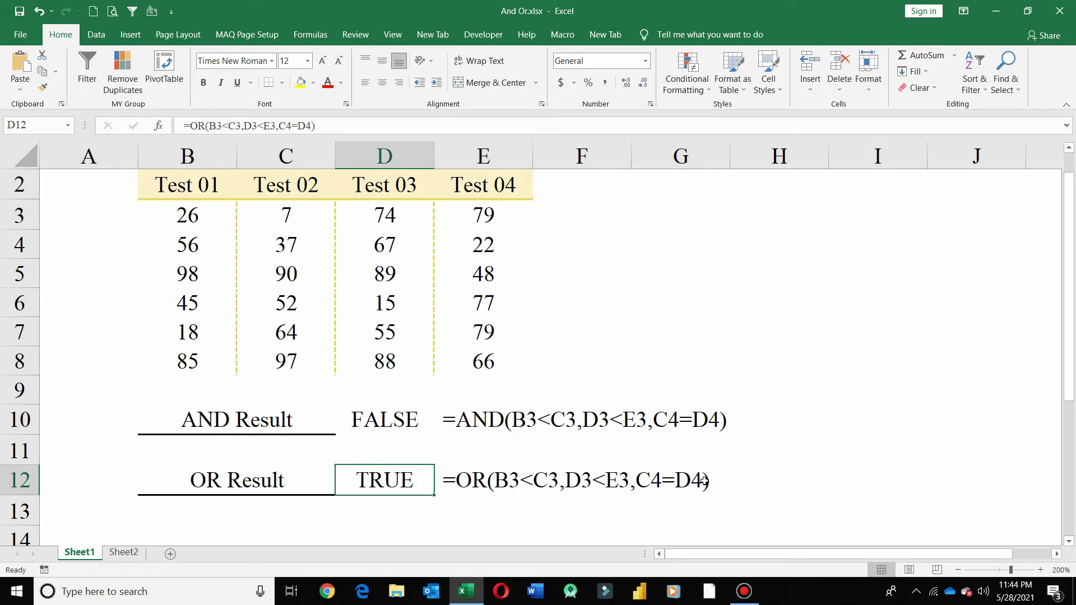
click(358, 446)
click(367, 425)
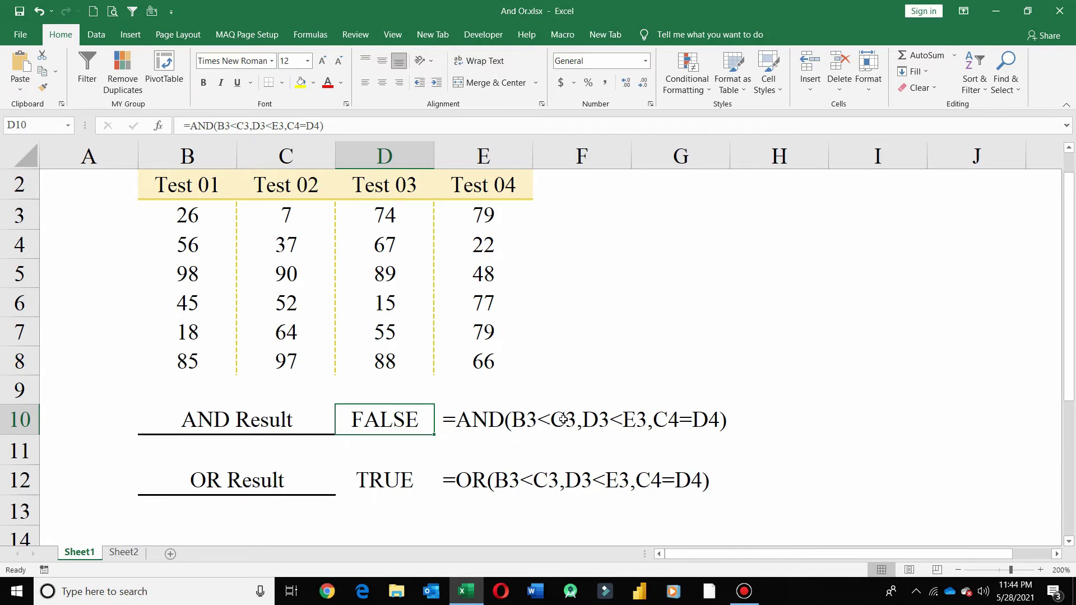
- Set the Test 01 score in B3 to 2 so that it is less than C3
click(168, 215)
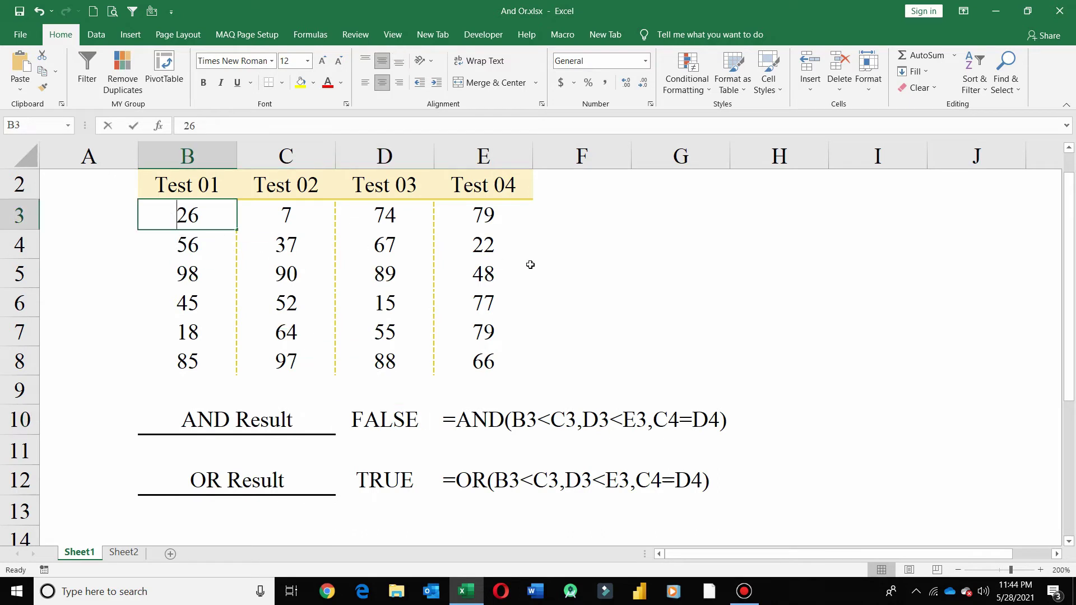
text(2)
key(Return)
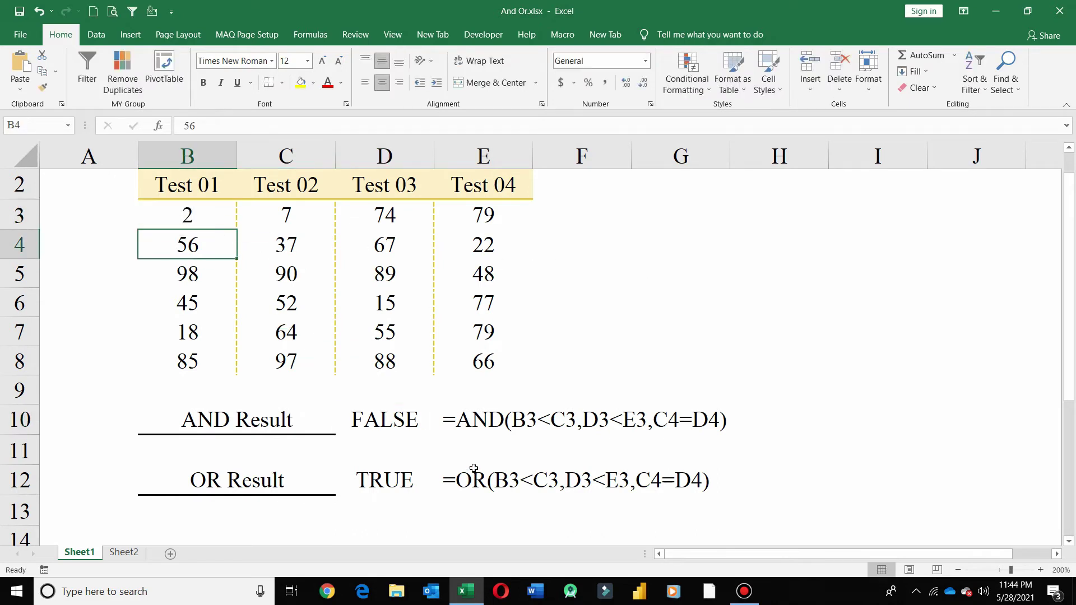
- Set the Test 03 score in D4 to 37 to meet the C4=D4 condition
click(547, 417)
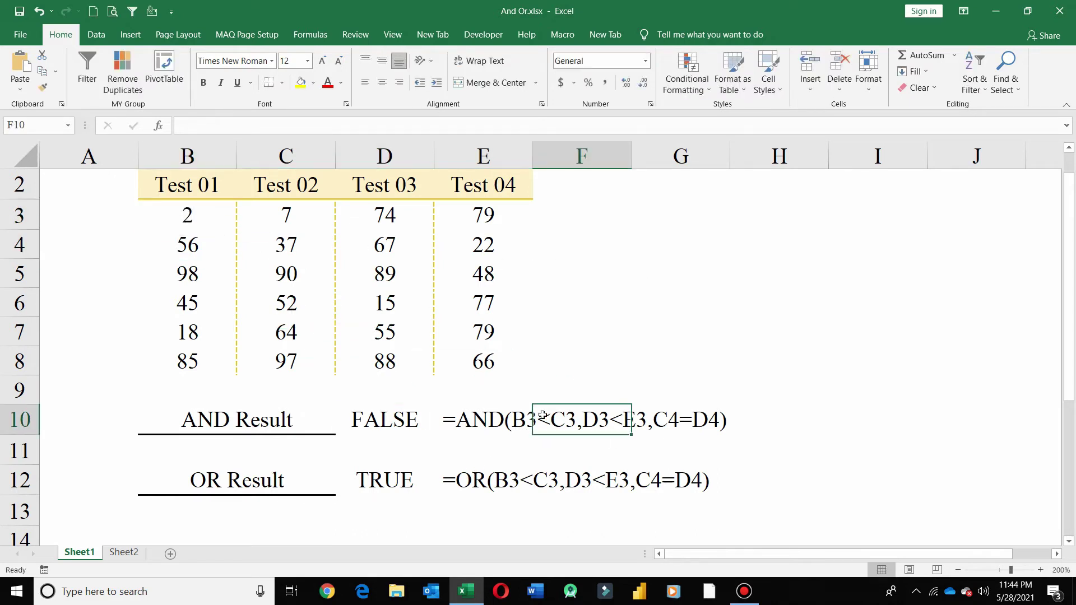
click(635, 416)
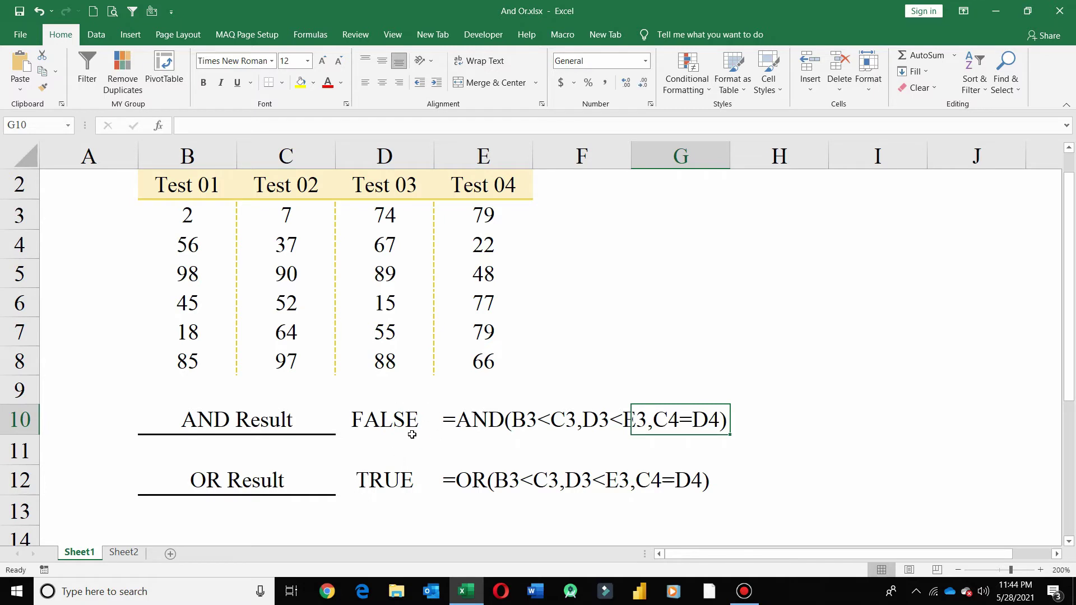
click(295, 244)
click(421, 255)
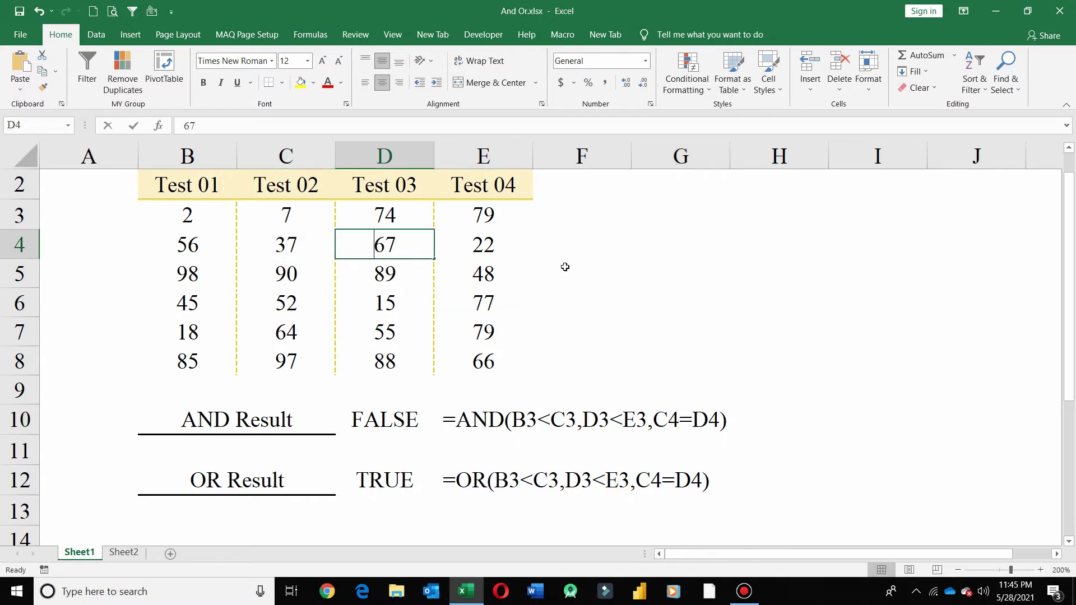
text(37)
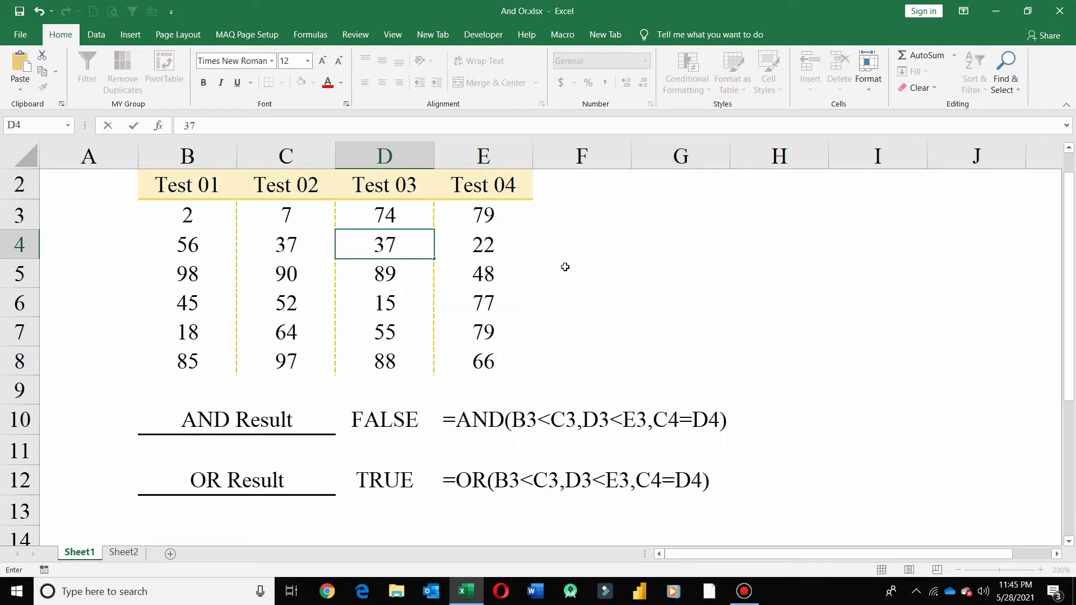
key(Return)
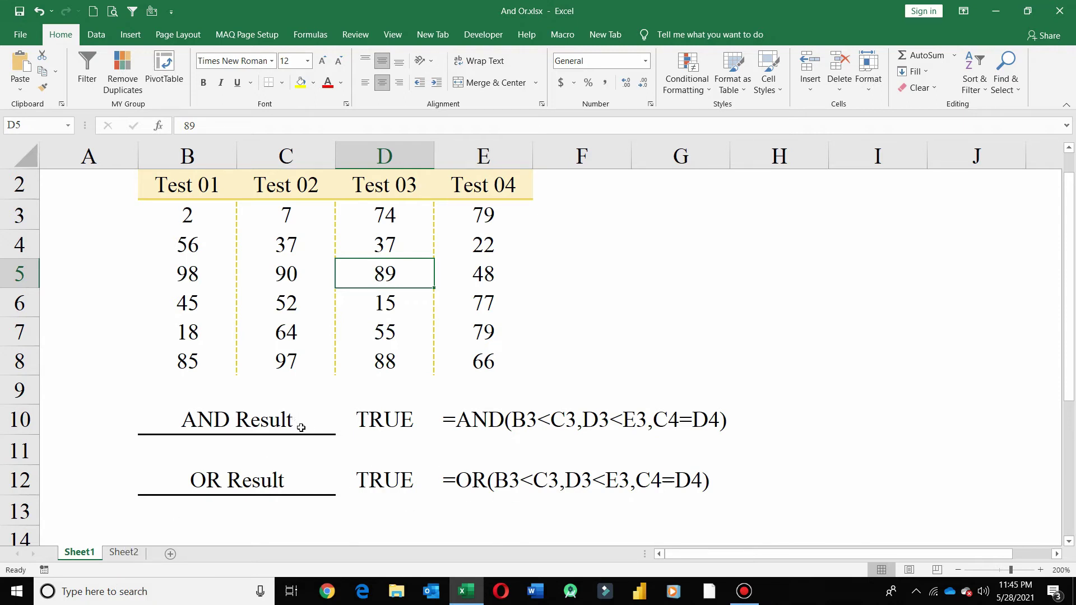
- Copy the AND and OR result formulas in D10:D12 to the same cells on Sheet2
drag(372, 424, 387, 468)
key(ctrl+c)
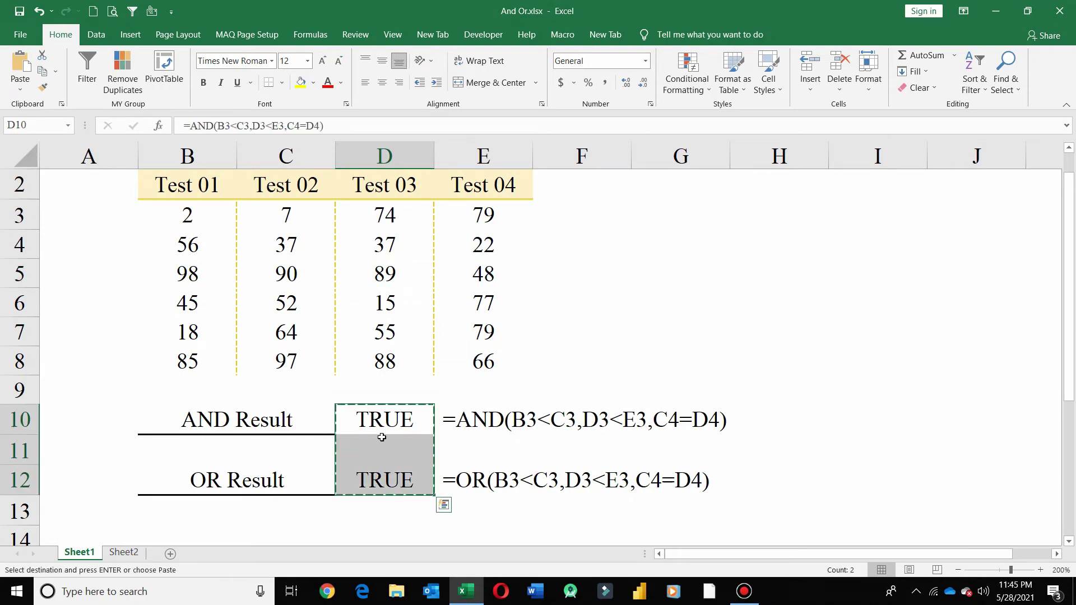
click(107, 553)
click(367, 456)
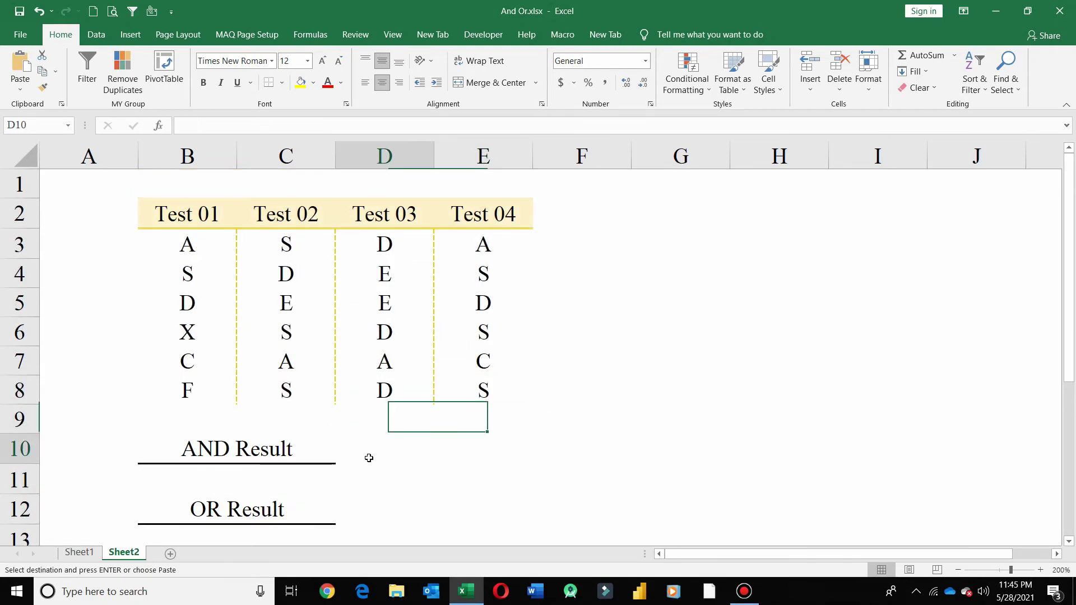
key(ctrl+v)
- Change the AND formula in D10 of Sheet2 to equality comparisons only, =AND(B3=C3,D3=E3,C4=D4)
click(384, 456)
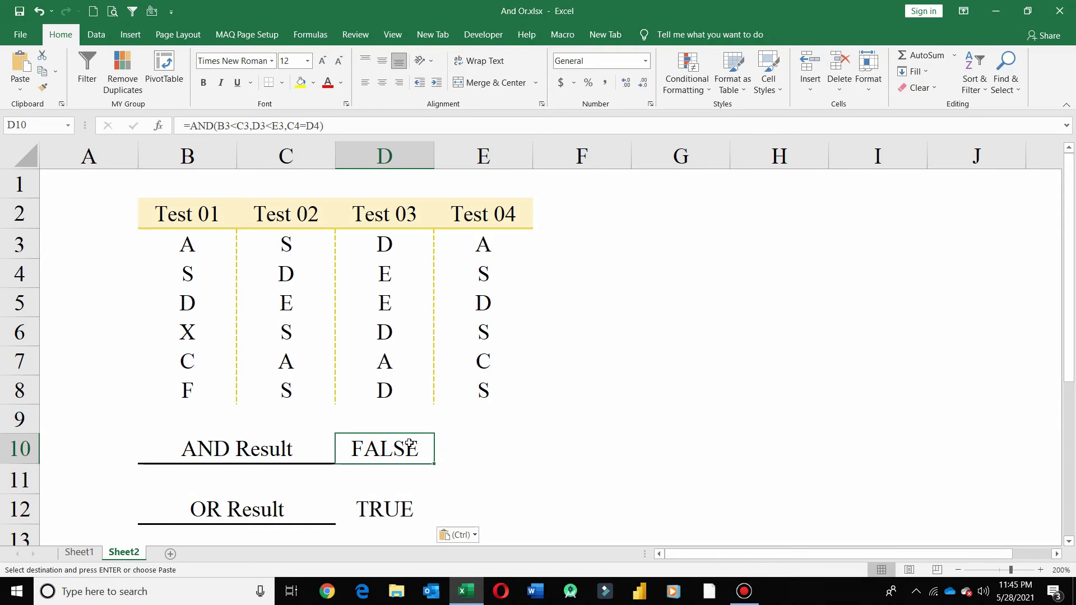
click(235, 124)
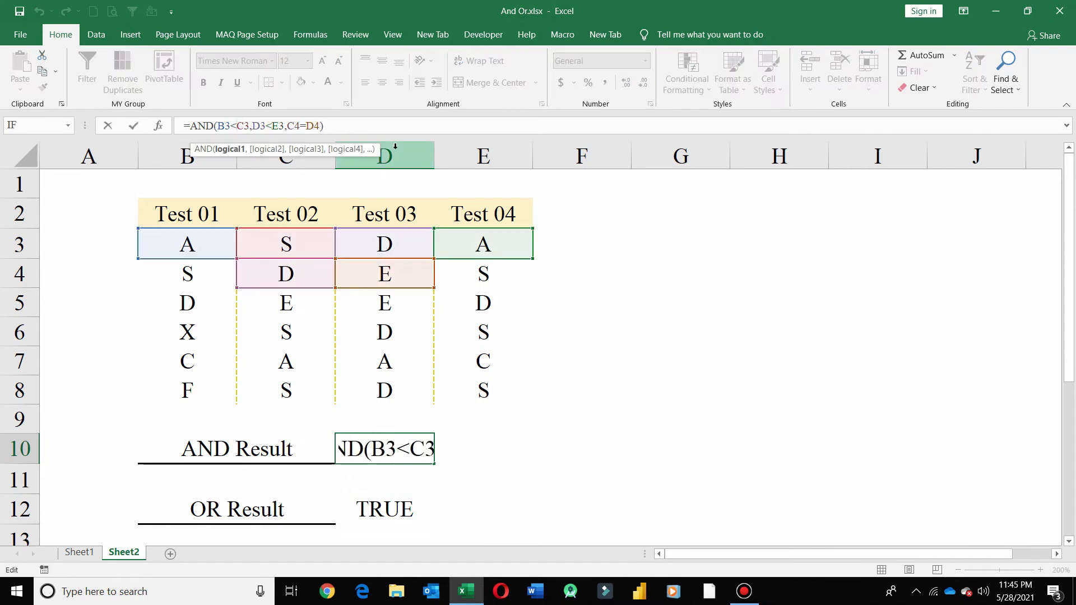
key(BackSpace)
text(=)
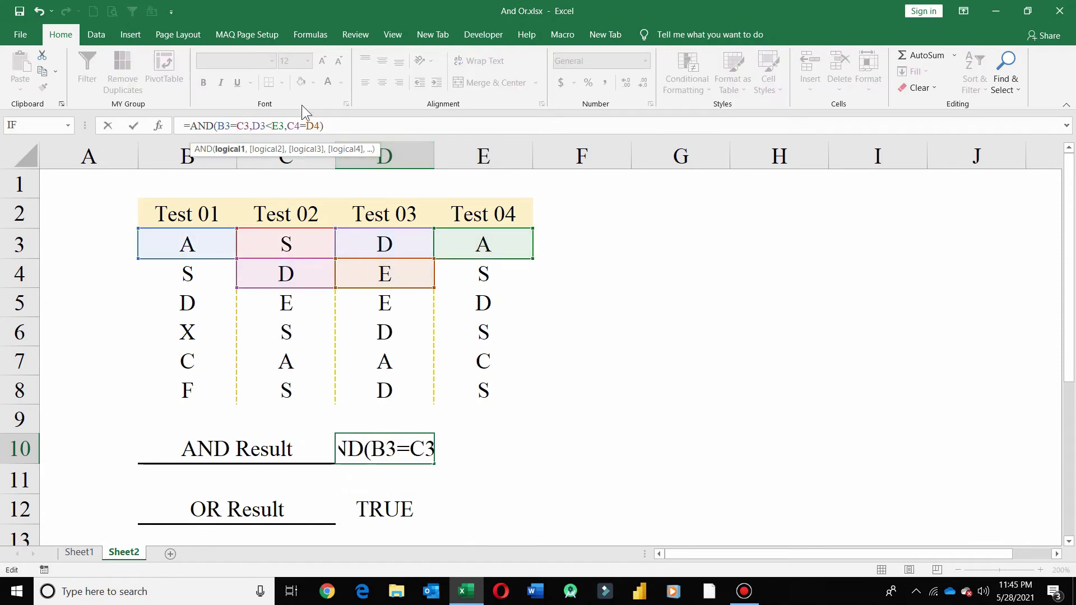
click(308, 126)
click(273, 124)
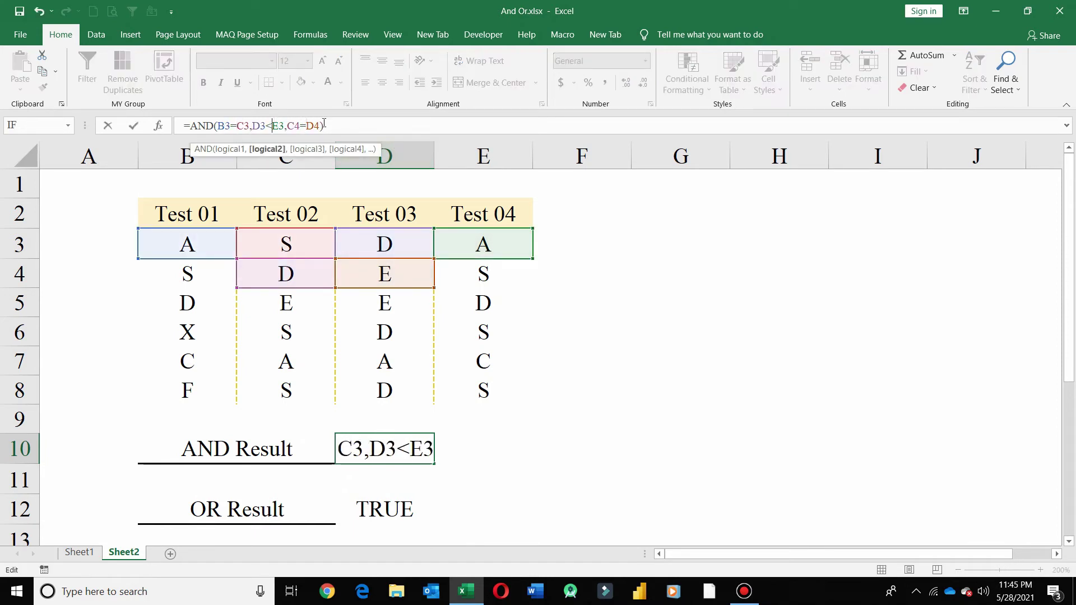
key(BackSpace)
text(=)
key(Return)
- Change the OR formula in D12 to equality comparisons only, =OR(B3=C3,D3=E3,C4=D4)
click(375, 516)
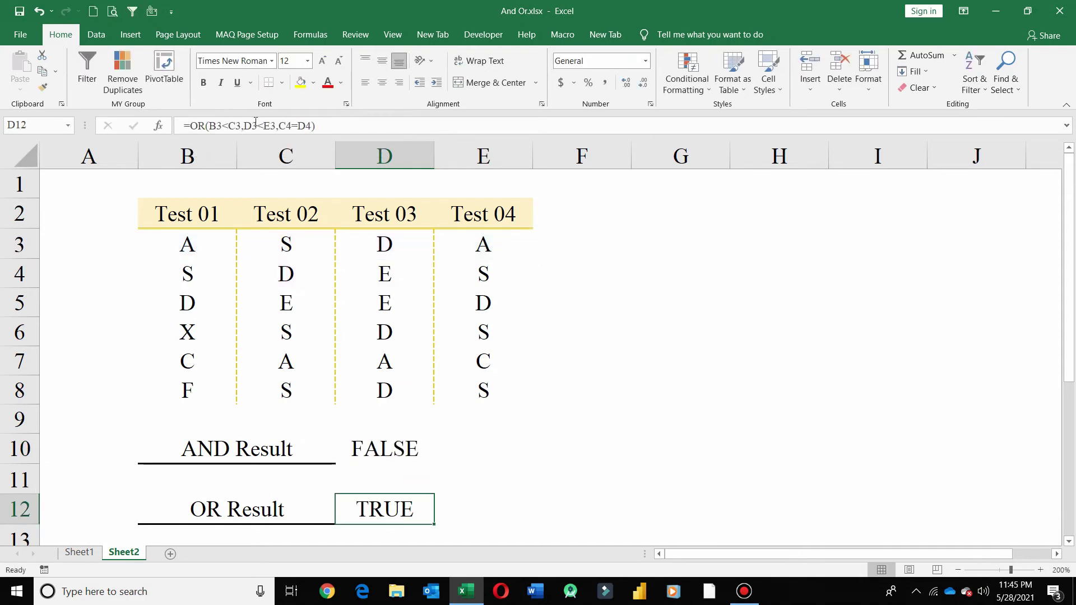
click(231, 124)
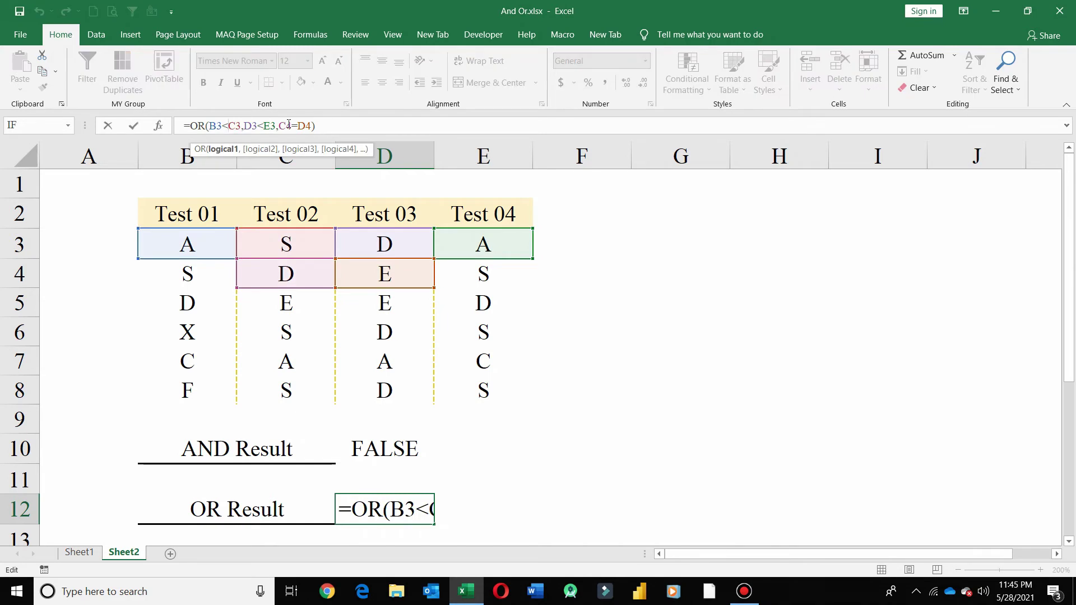
key(BackSpace)
text(=)
click(265, 124)
key(BackSpace)
text(=)
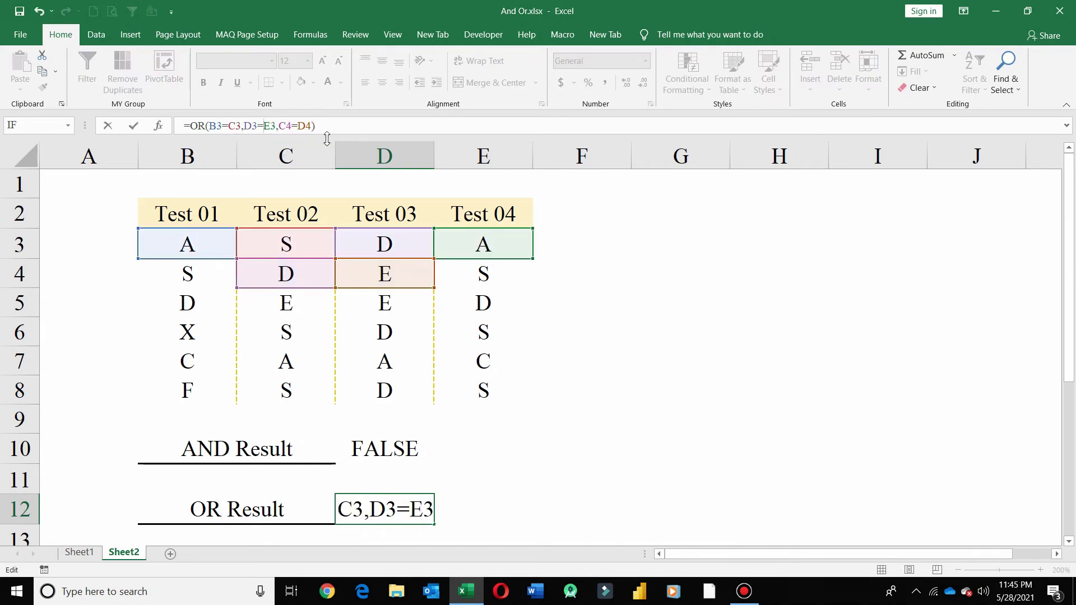
key(Return)
- Copy the AND formula from D10 into E10 as left-aligned text reading =AND(B3=C3,D3=E3,C4=D4)
click(380, 418)
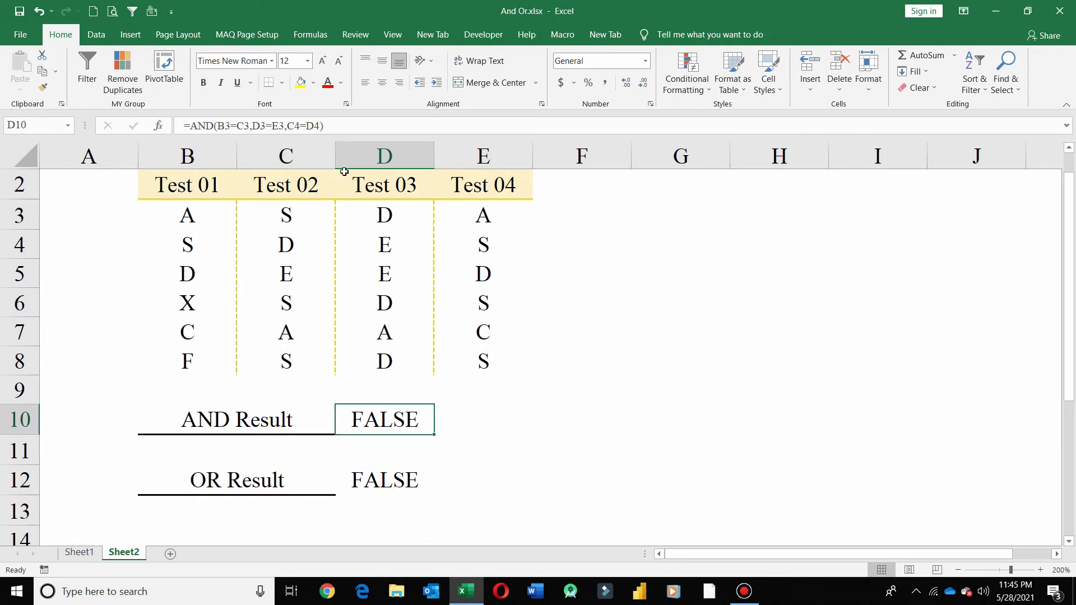
click(209, 126)
key(End)
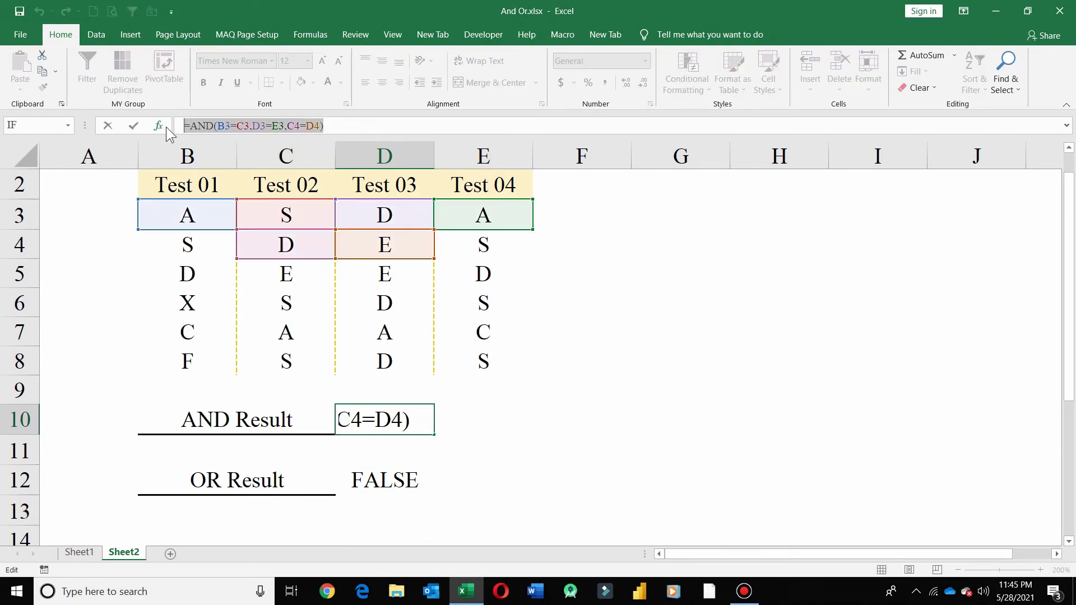
key(Tab)
key(ctrl+v)
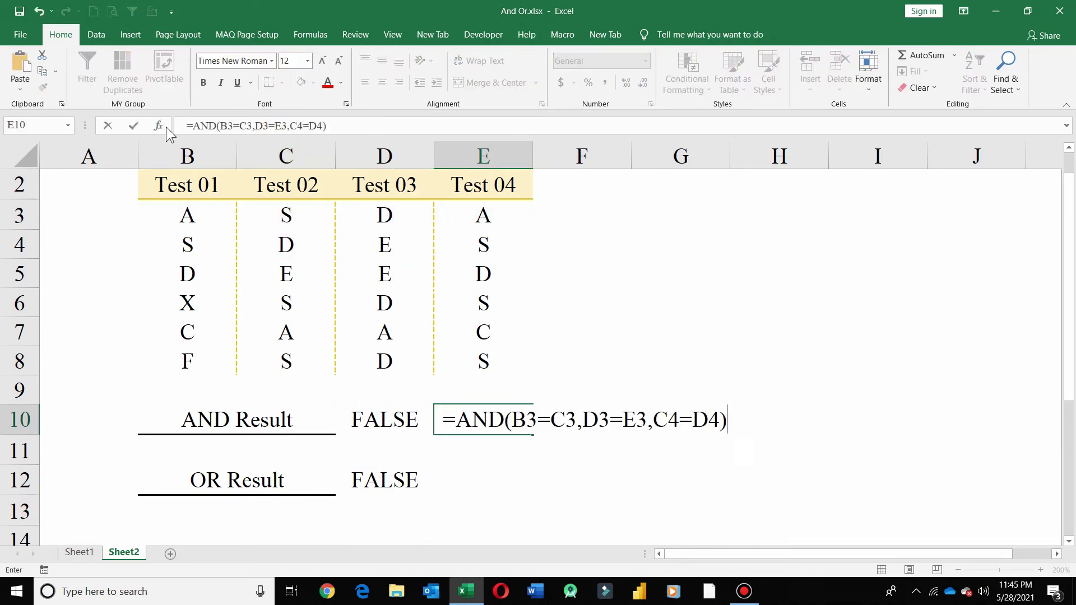
key(Return)
click(467, 420)
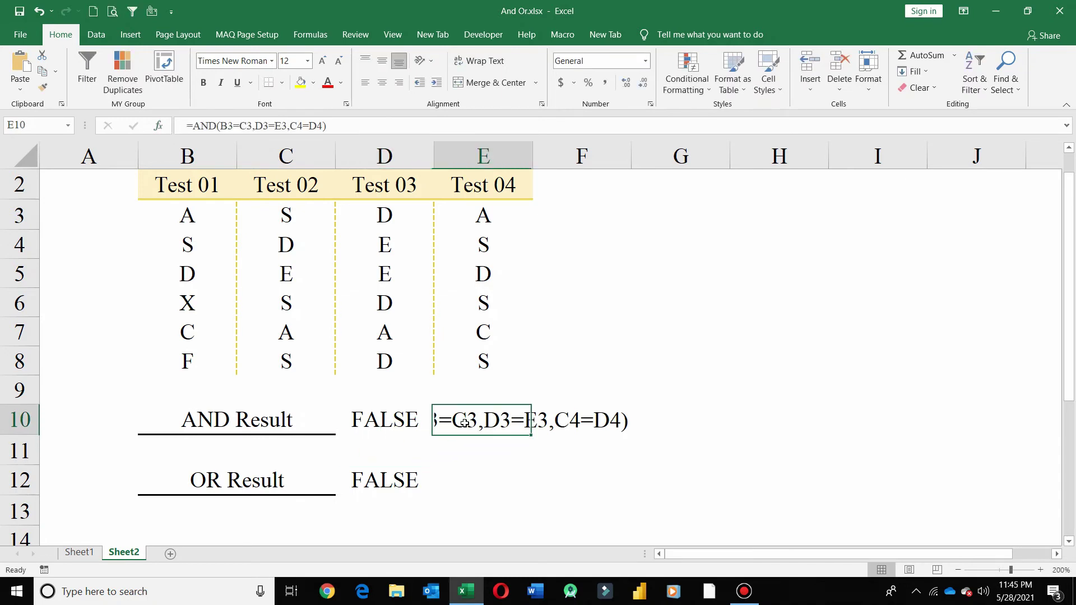
click(364, 82)
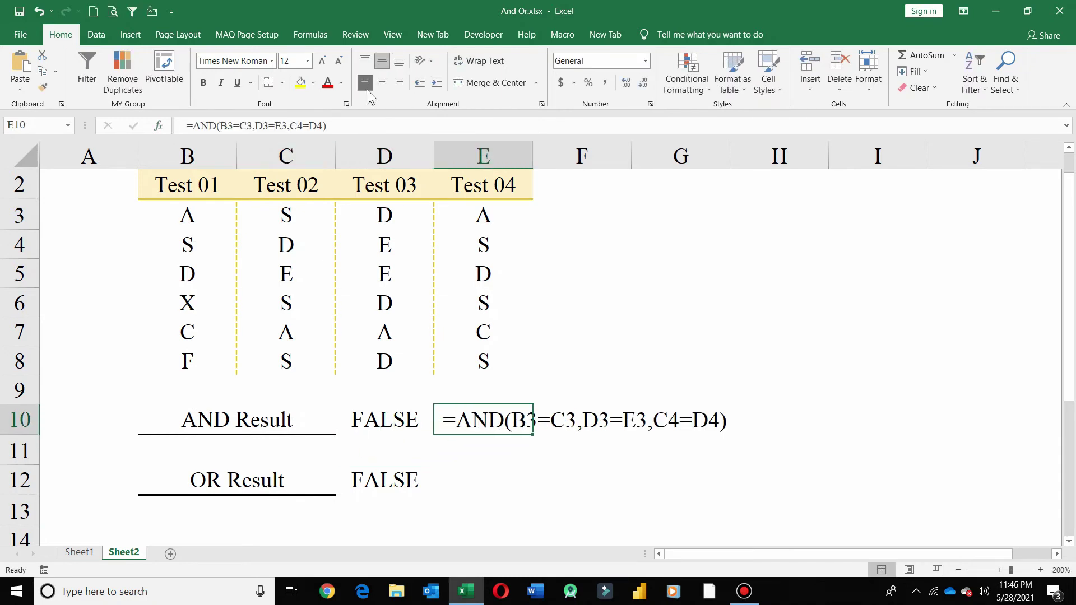
- Copy the OR formula from D12 into E12 as text reading =OR(B3=C3,D3=E3,C4=D4)
click(400, 472)
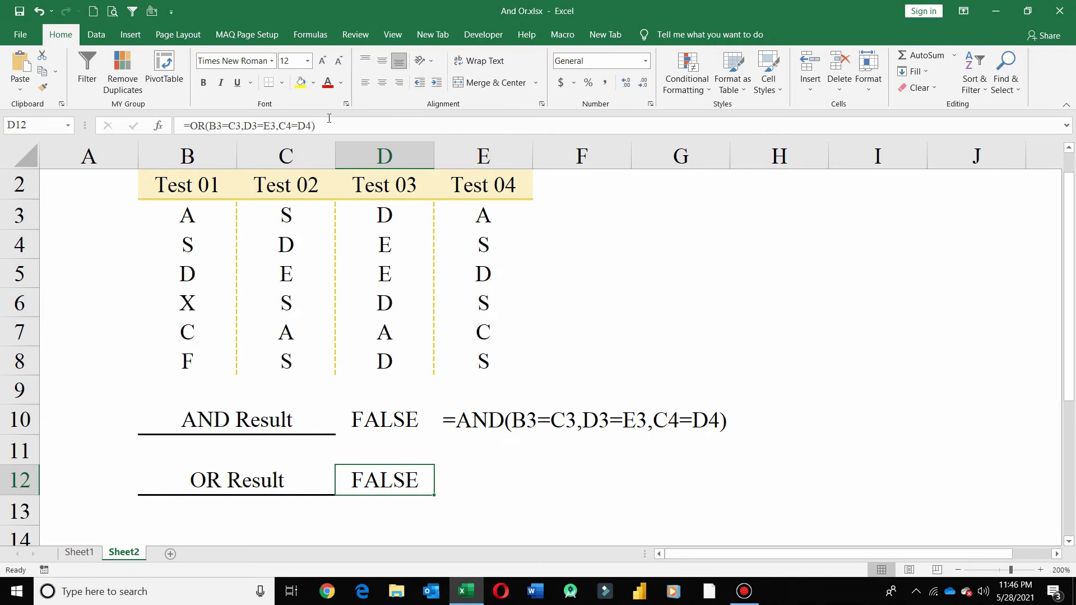
drag(328, 124, 172, 121)
key(ctrl+c)
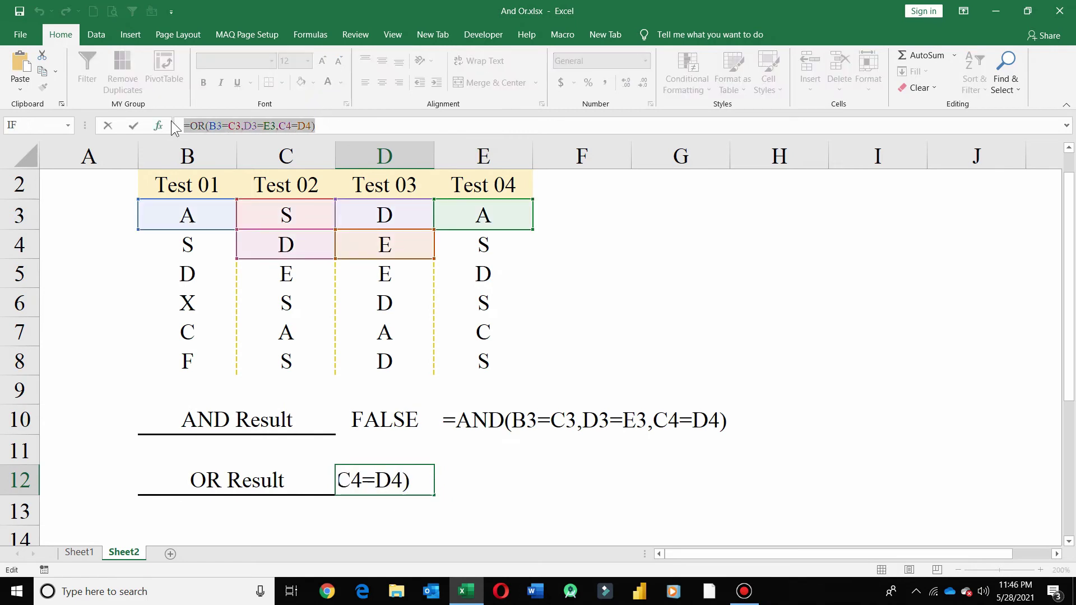
key(Tab)
key(ctrl+v)
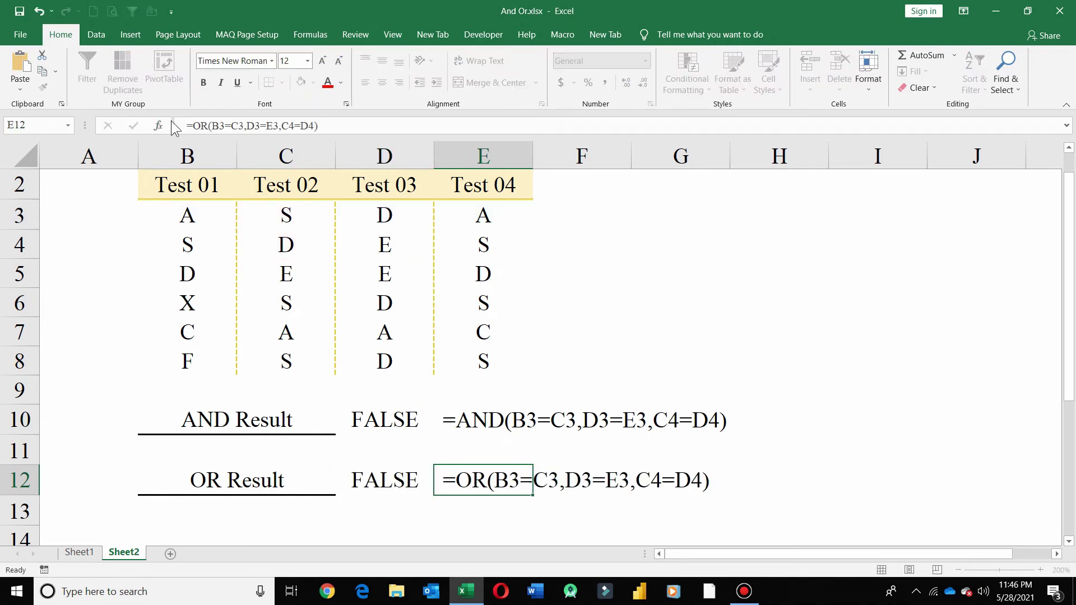
key(Return)
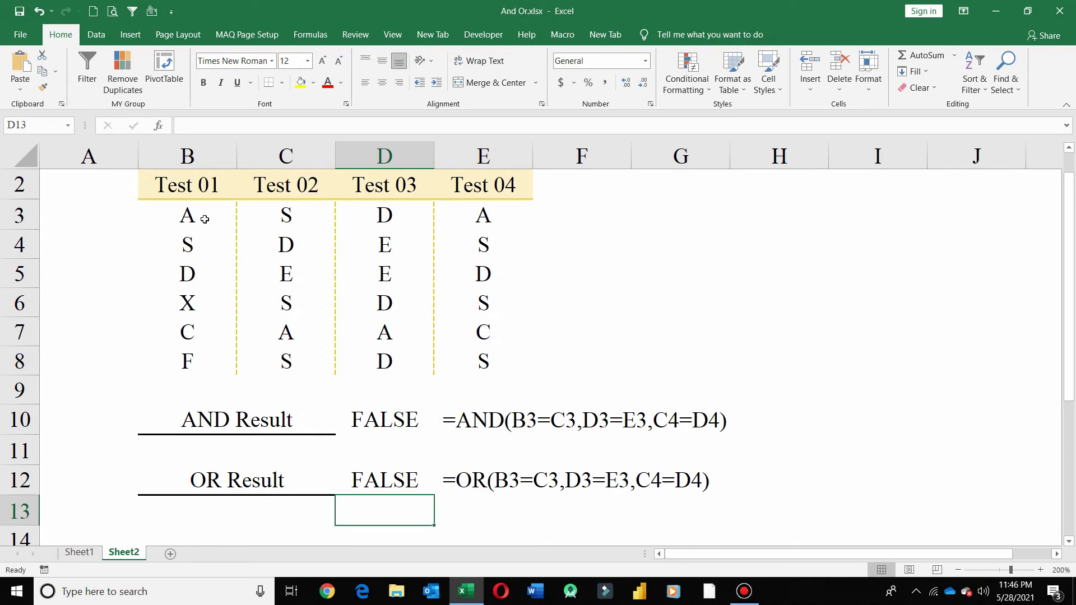
- Compare the letter pairs B3:C3, D3:E3 and C4:D4 with the AND and OR conditions and the results in D10 and D12
click(211, 218)
drag(211, 218, 269, 212)
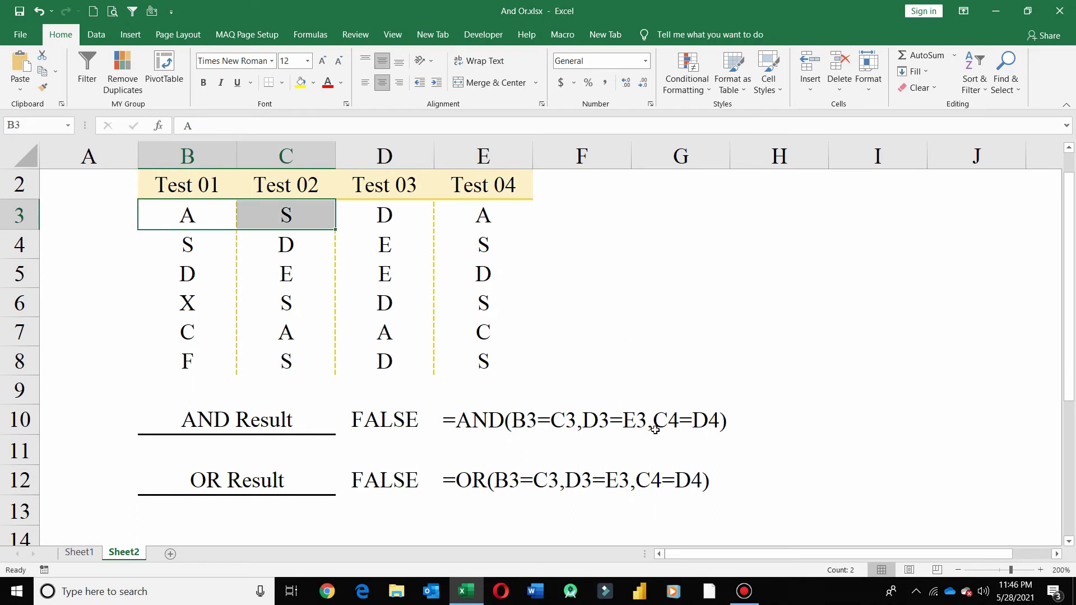
drag(386, 217, 473, 220)
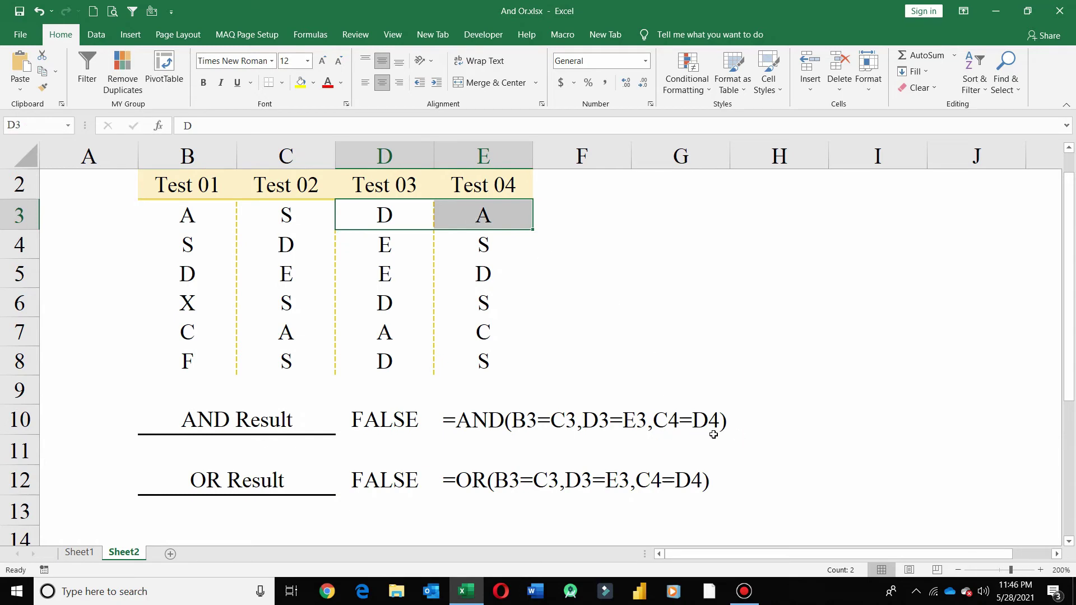
click(280, 247)
drag(279, 247, 366, 245)
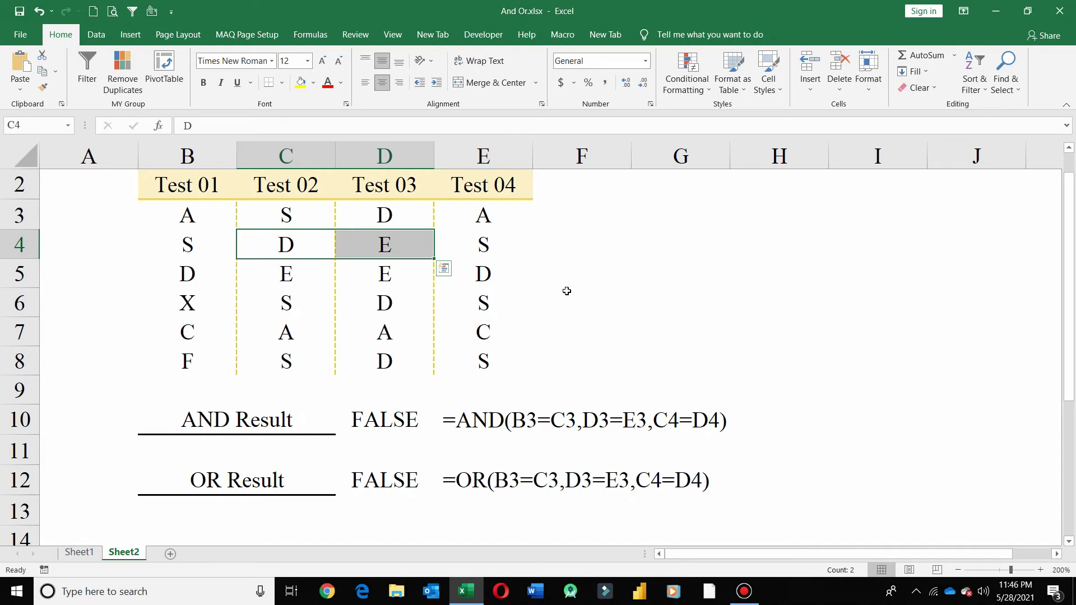
click(384, 422)
click(405, 479)
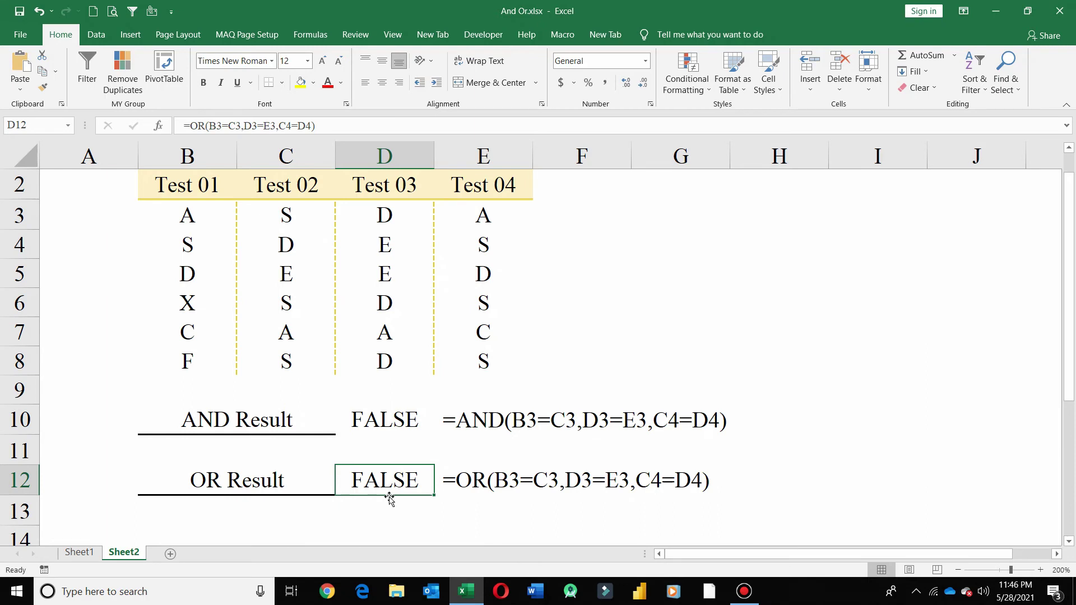
click(516, 486)
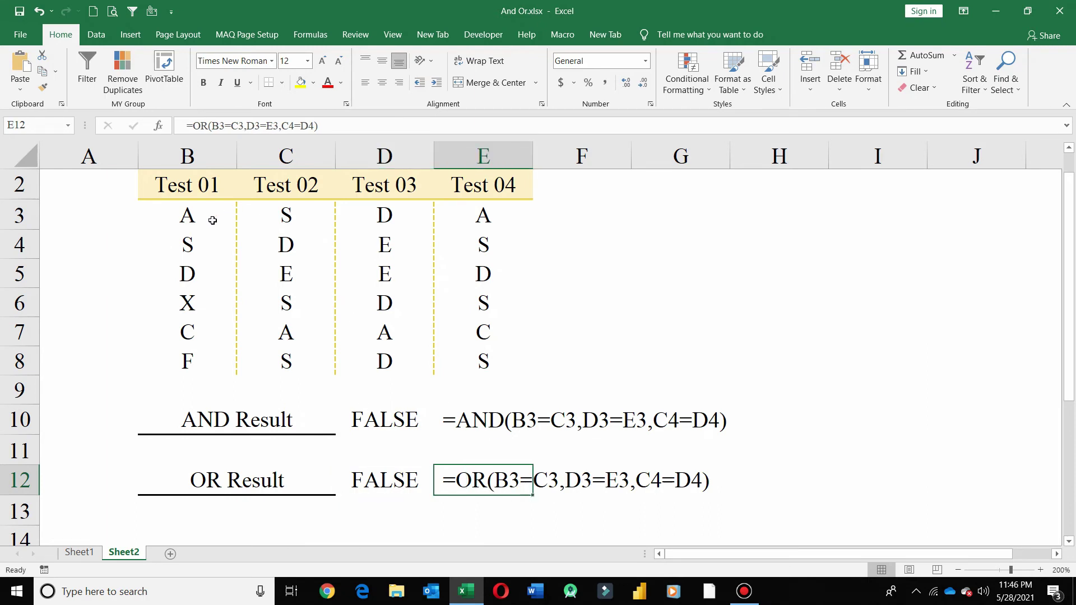
drag(212, 221, 262, 227)
drag(413, 213, 452, 222)
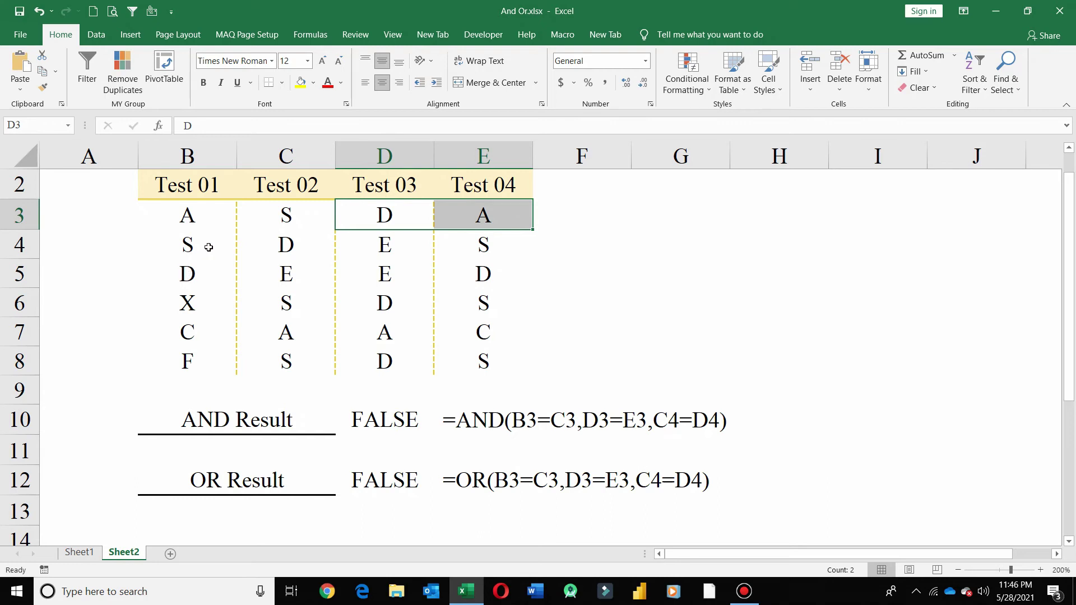
drag(272, 248, 365, 245)
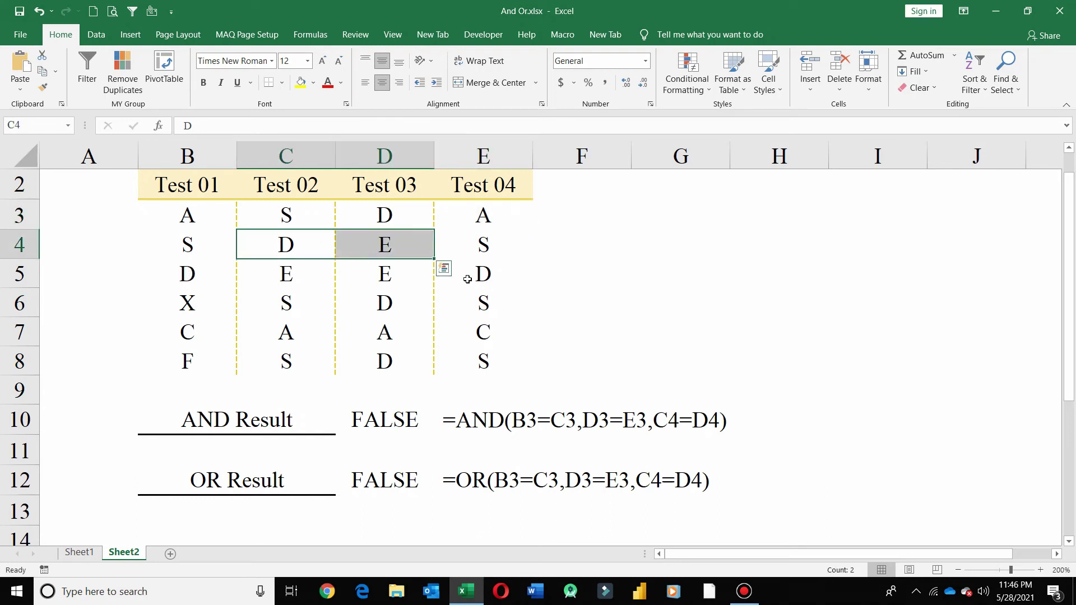
- Set the Test 03 value in D4 to D to match C4
click(415, 247)
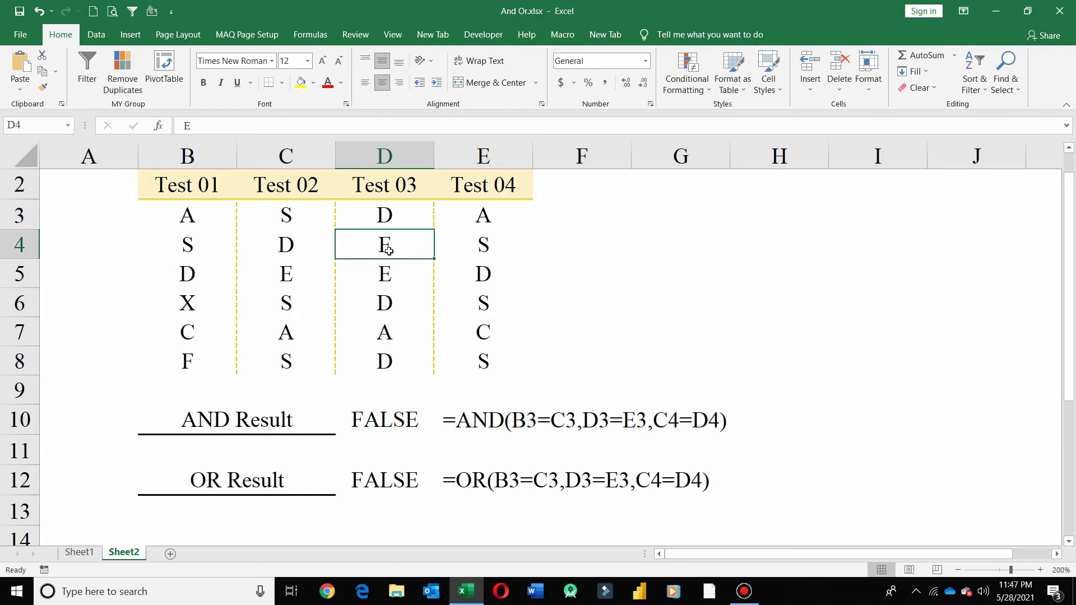
text(D)
key(Return)
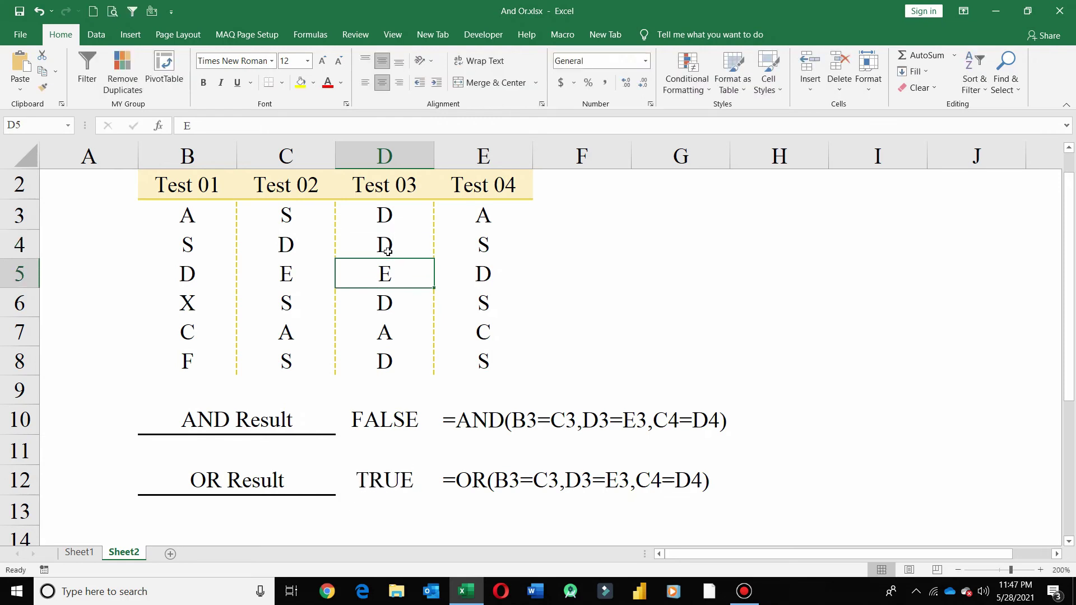
drag(288, 247, 392, 250)
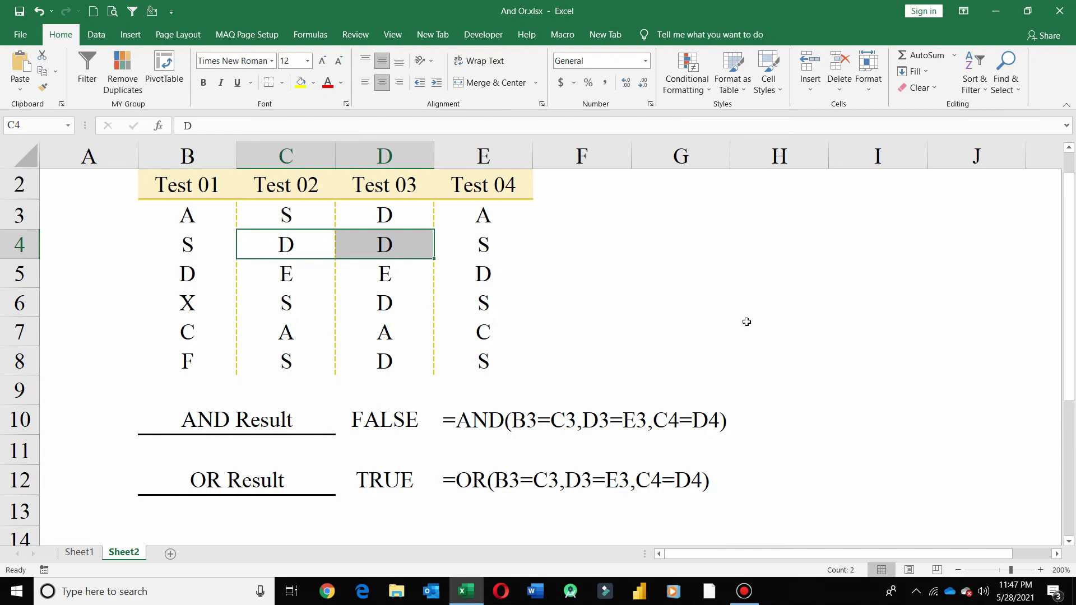
- Set the Test 02 value in C3 to A to match B3
click(720, 309)
click(274, 209)
key(F2)
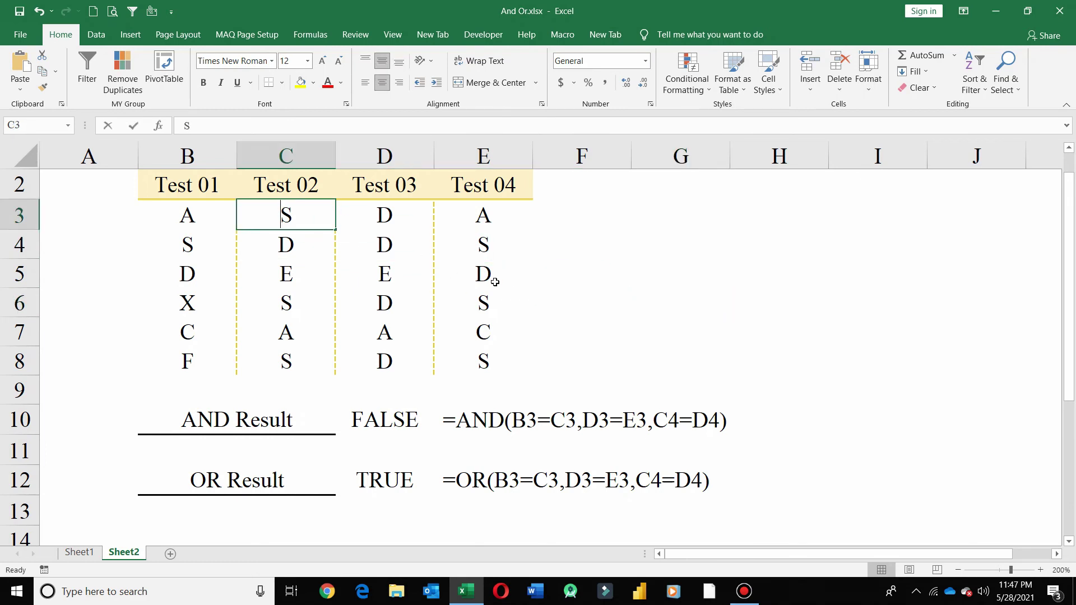
key(Escape)
click(498, 290)
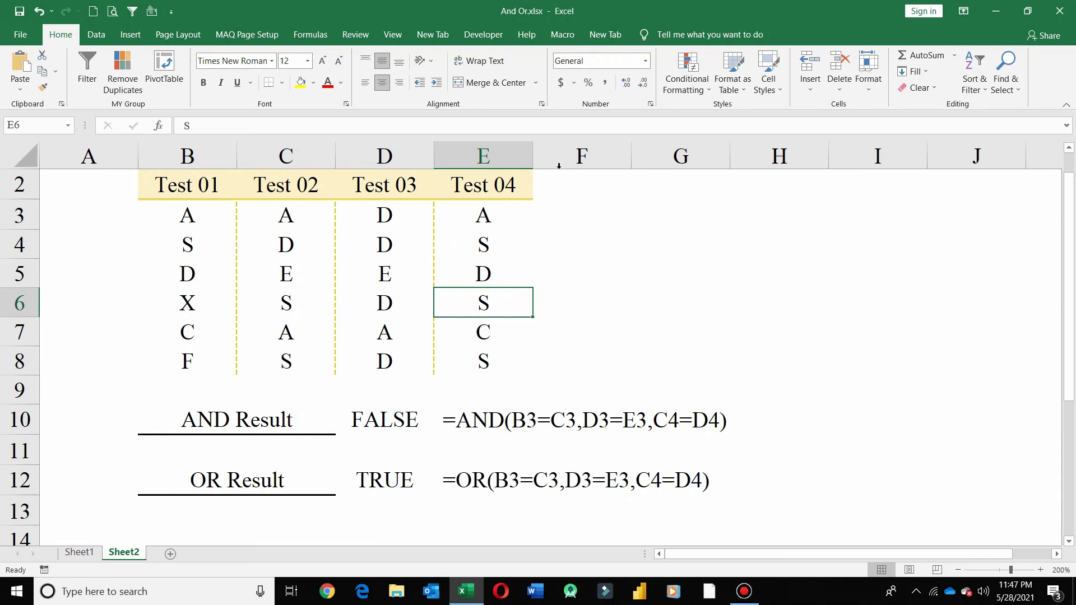
- Set the Test 04 value in E3 to D to match D3
click(474, 224)
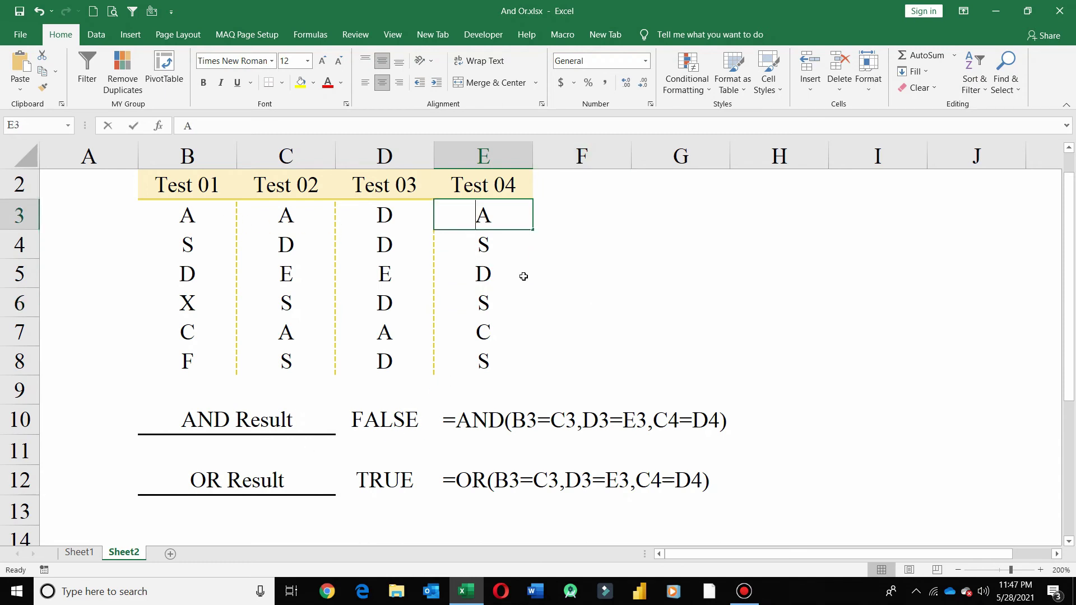
text(D)
key(Return)
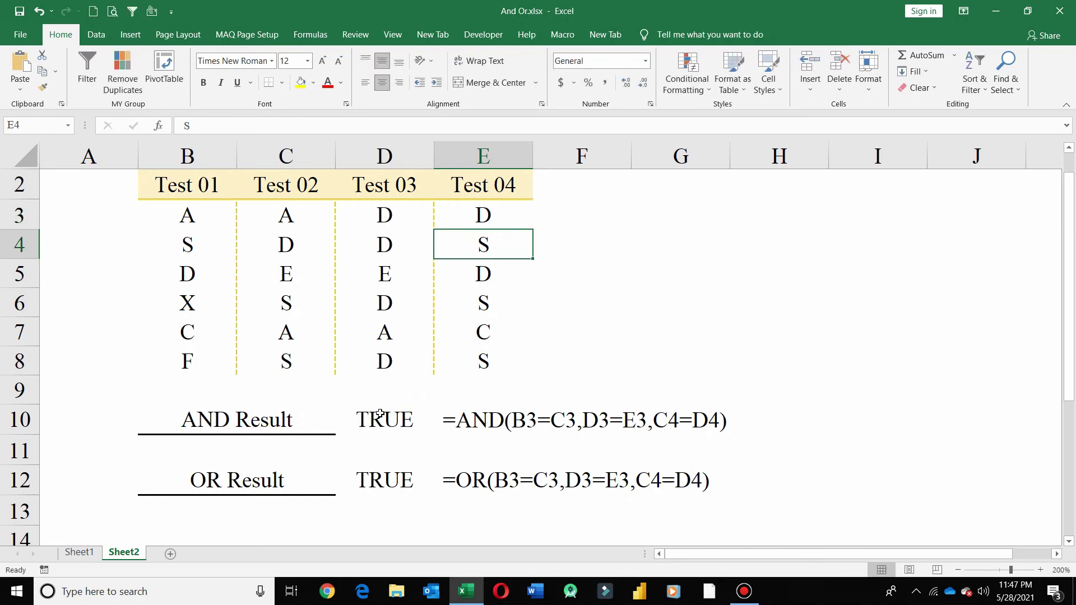
- Minimize the workbook window to return to the desktop
click(577, 308)
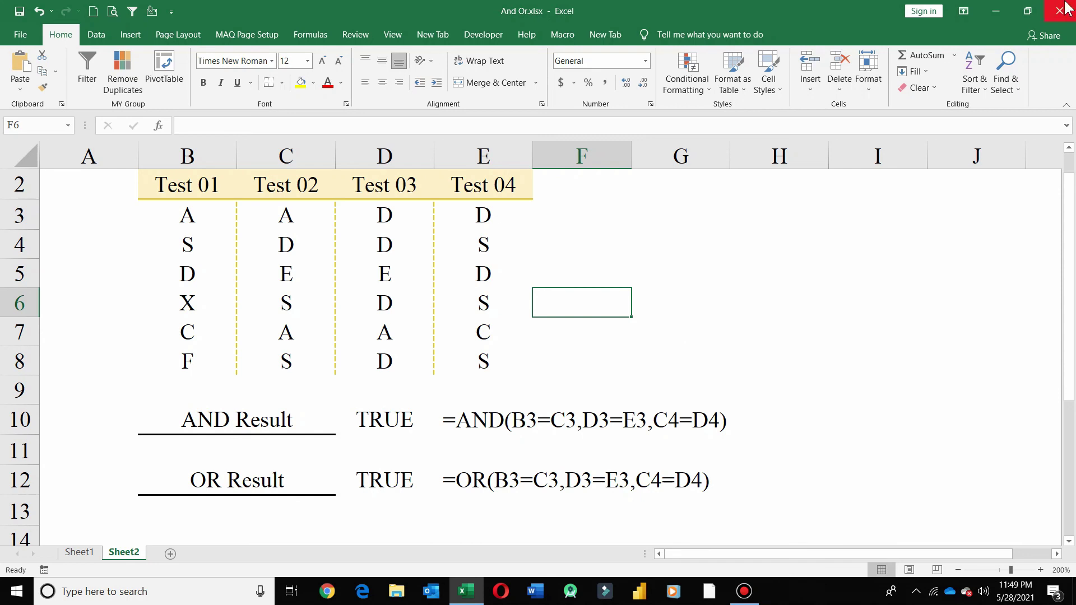
click(1007, 7)
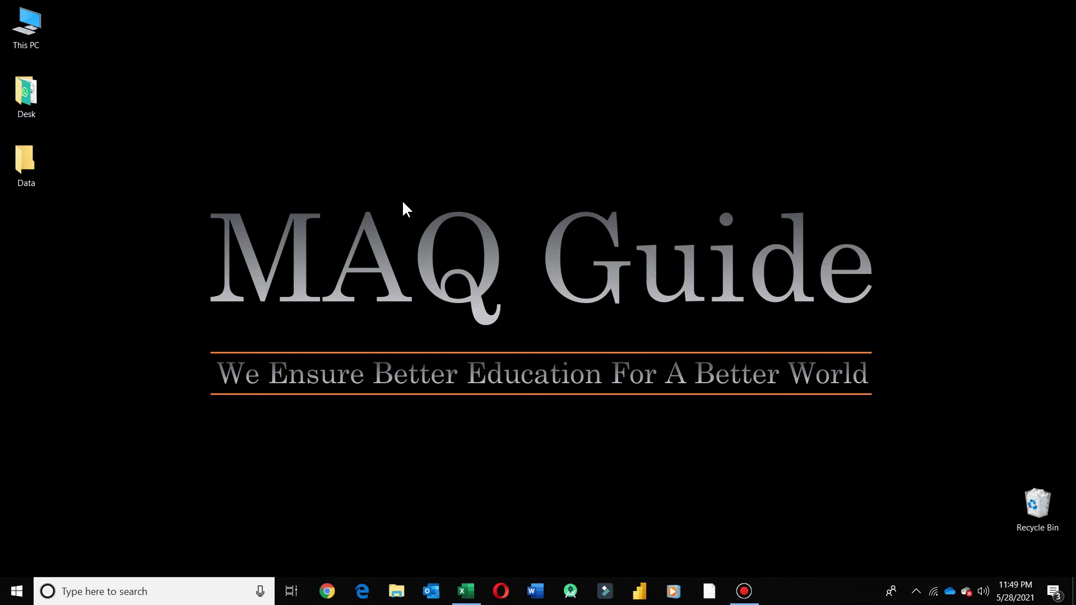